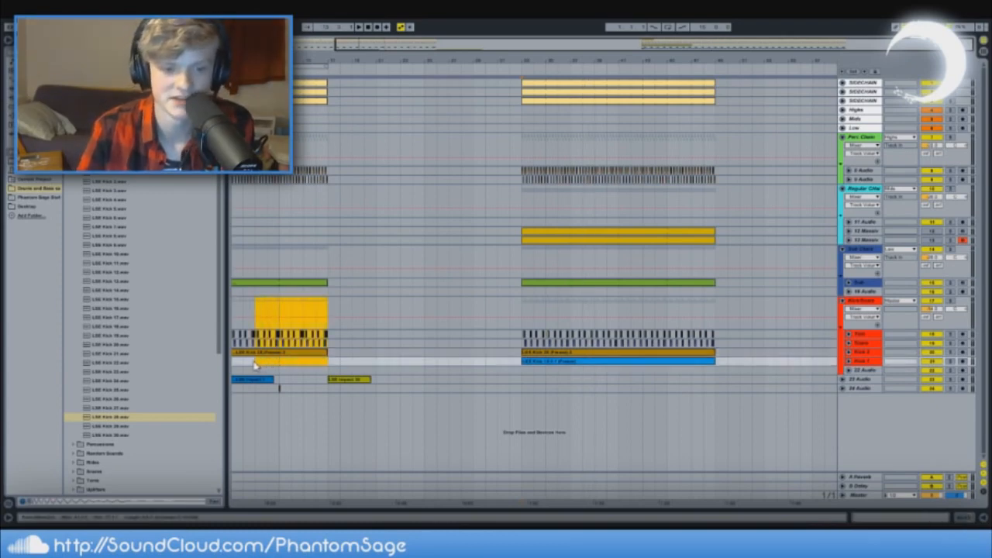
pyautogui.click(280, 346)
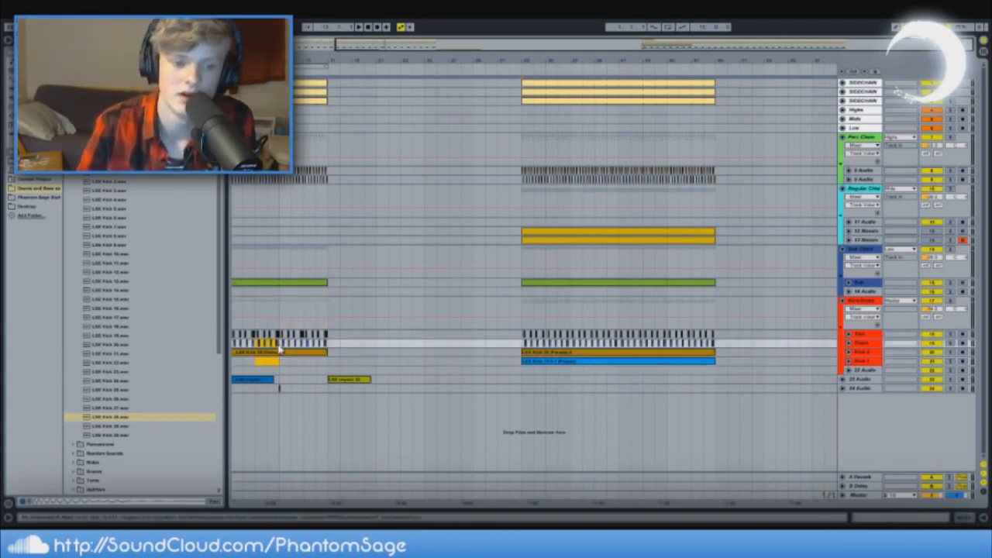
pyautogui.moveTo(260, 369); pyautogui.dragTo(322, 325)
pyautogui.click(324, 313)
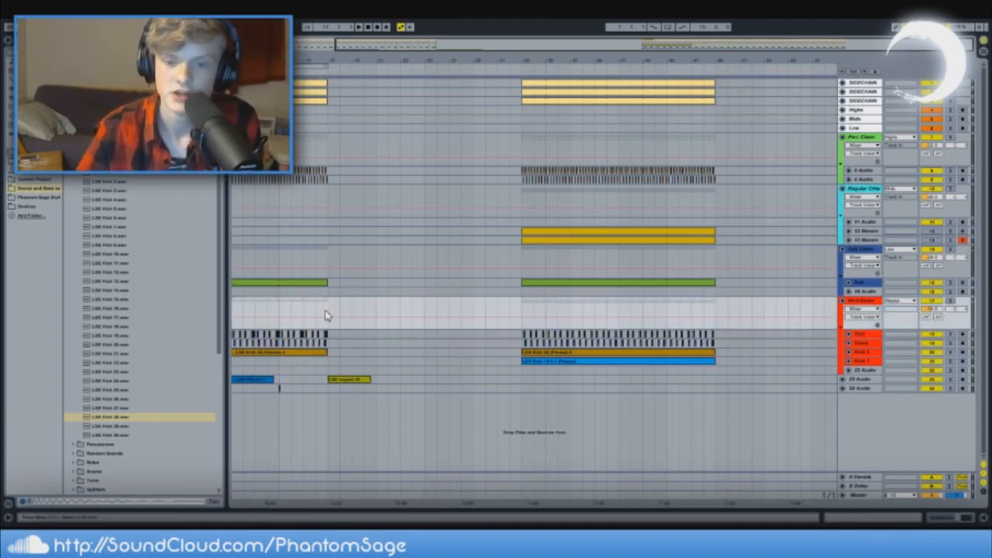
pyautogui.moveTo(329, 313); pyautogui.dragTo(379, 315)
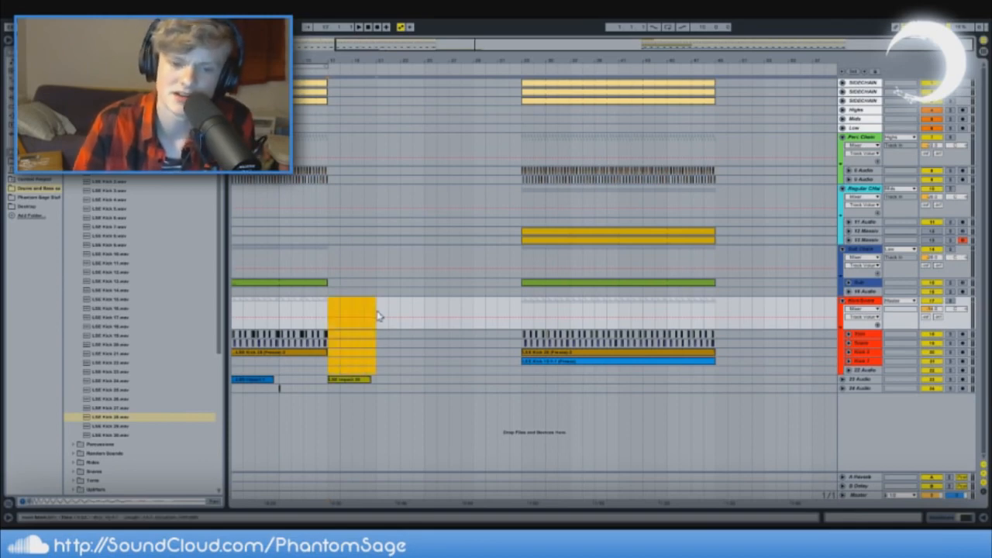
pyautogui.click(377, 393)
pyautogui.moveTo(332, 391); pyautogui.dragTo(426, 310)
pyautogui.click(329, 393)
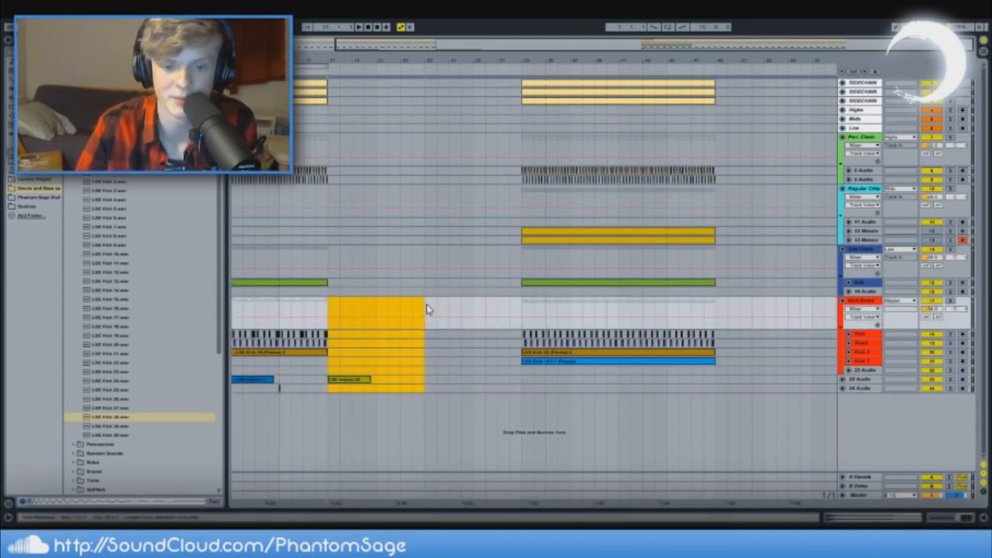
pyautogui.click(426, 310)
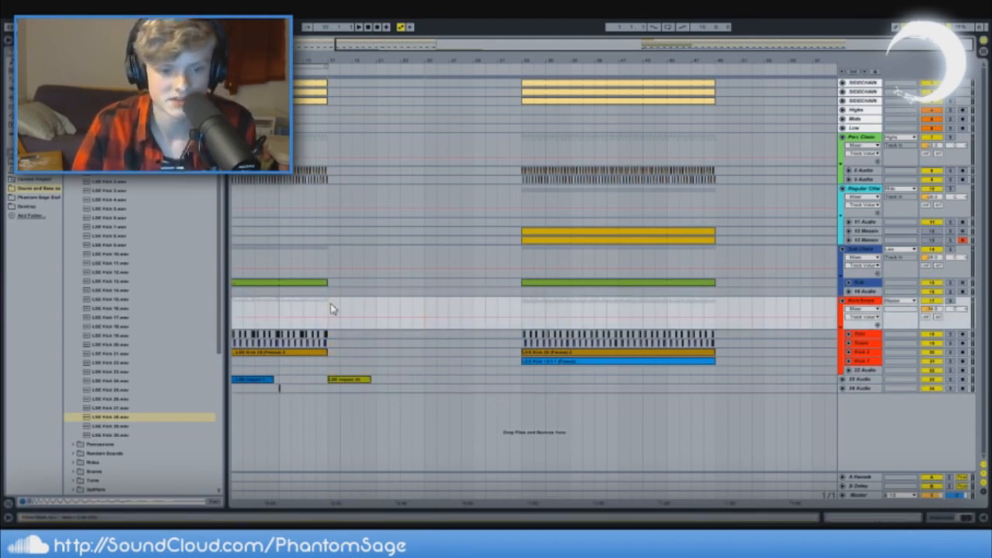
# Play the arrangement from its beginning and expand the Sub track.
pyautogui.moveTo(247, 68); pyautogui.dragTo(344, 70)
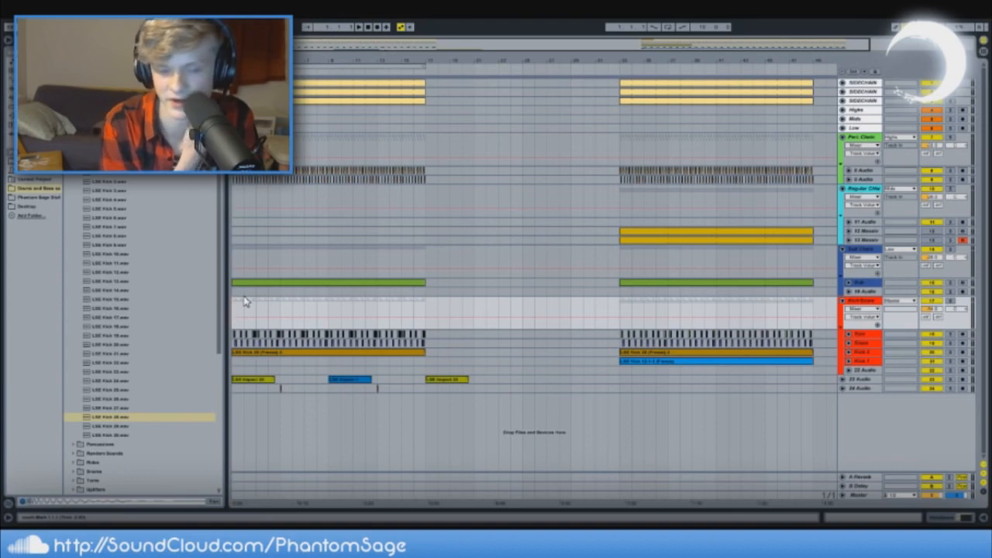
pyautogui.press('space')
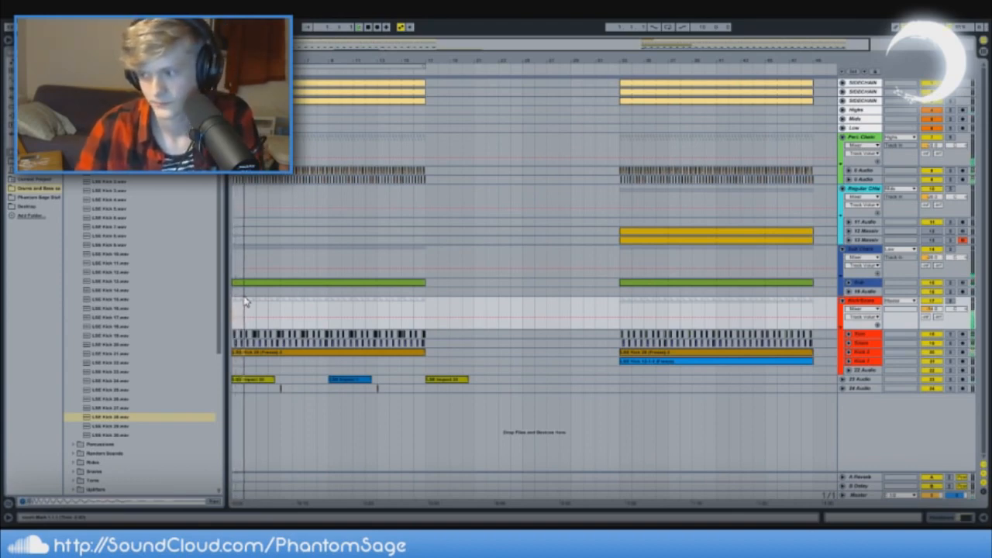
pyautogui.click(859, 285)
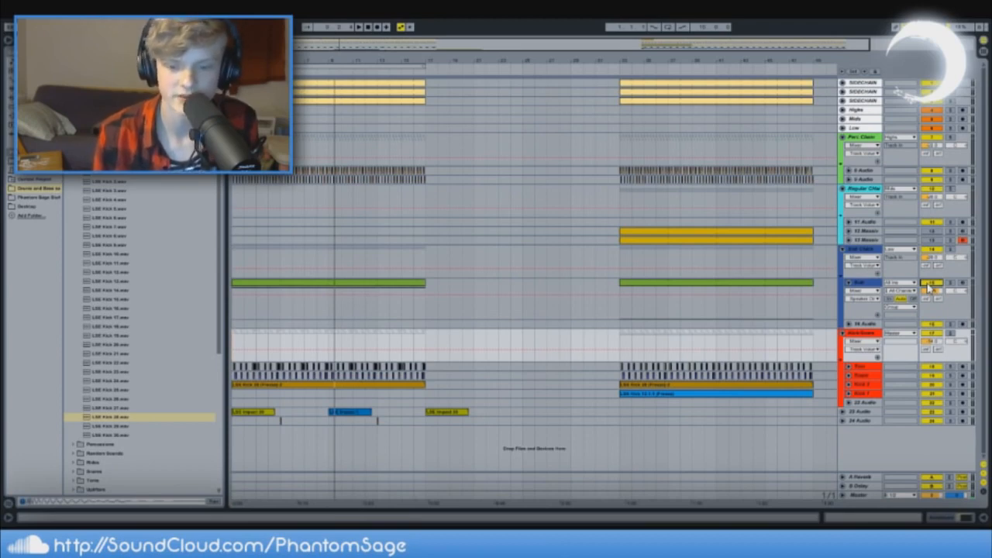
# Play the second section from its start to listen to the Sub track.
pyautogui.click(621, 316)
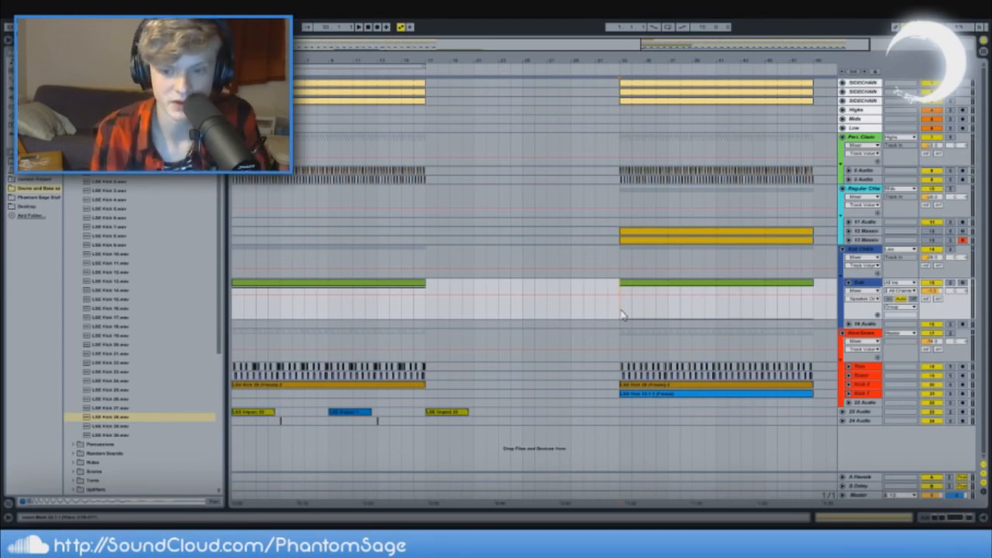
pyautogui.moveTo(641, 62)
pyautogui.mouseDown()
pyautogui.moveTo(456, 109)
pyautogui.moveTo(450, 62)
pyautogui.mouseUp()
pyautogui.click(423, 312)
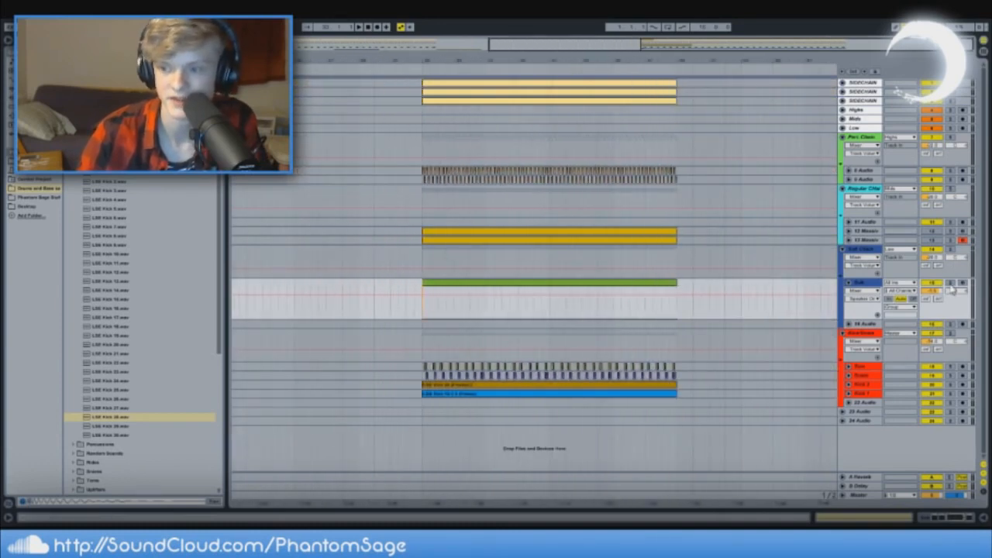
pyautogui.press('space')
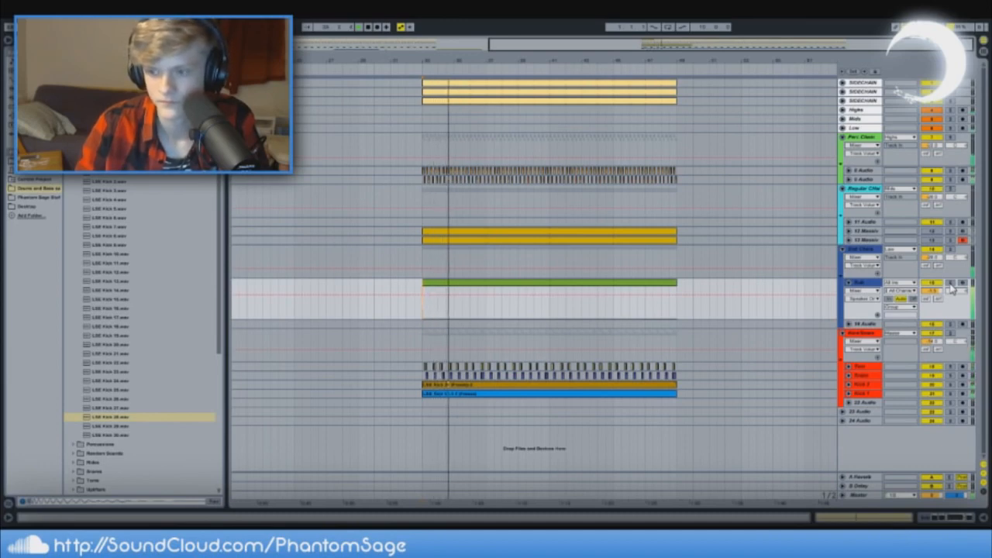
# Expand the Kick 1 and Kick 2 tracks to show their waveforms.
pyautogui.click(866, 395)
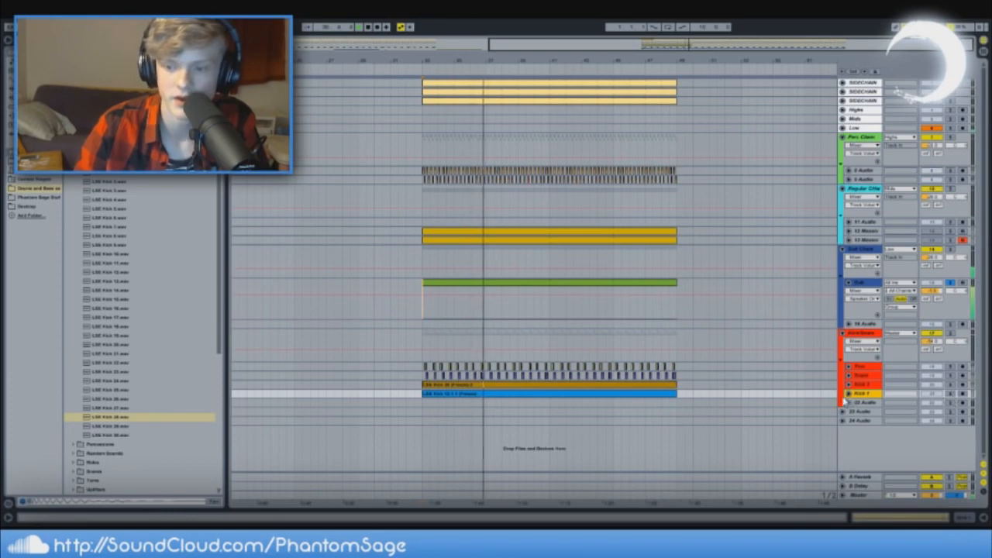
pyautogui.click(848, 394)
pyautogui.click(849, 385)
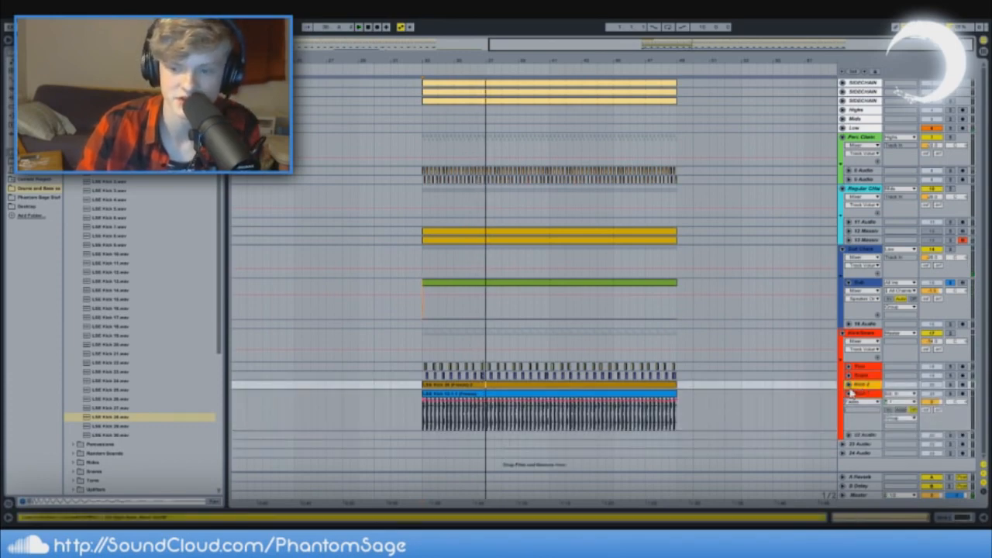
pyautogui.scroll(-1, 759, 330)
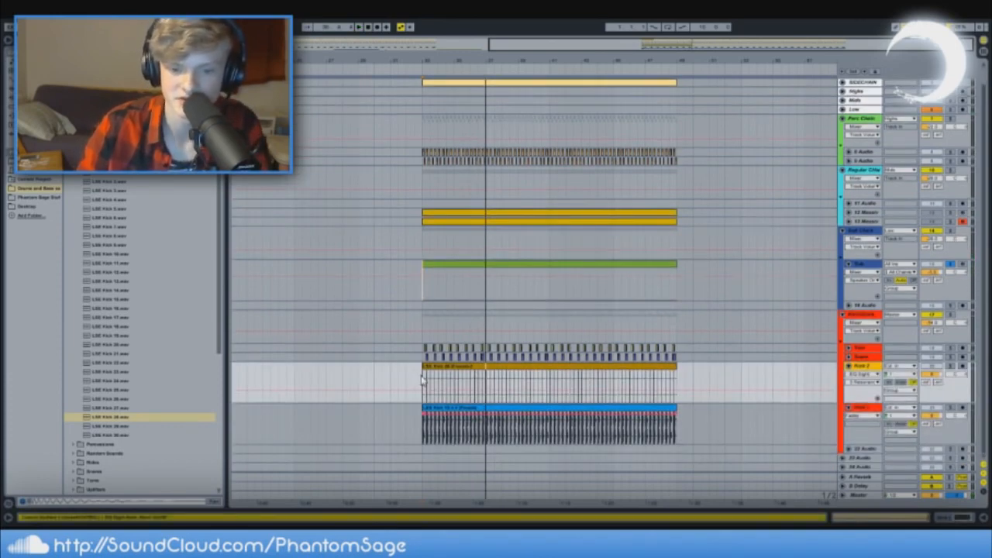
# Audition the Kick 2 and Kick 1 tracks soloed separately and together, and clear the solos.
pyautogui.press('space')
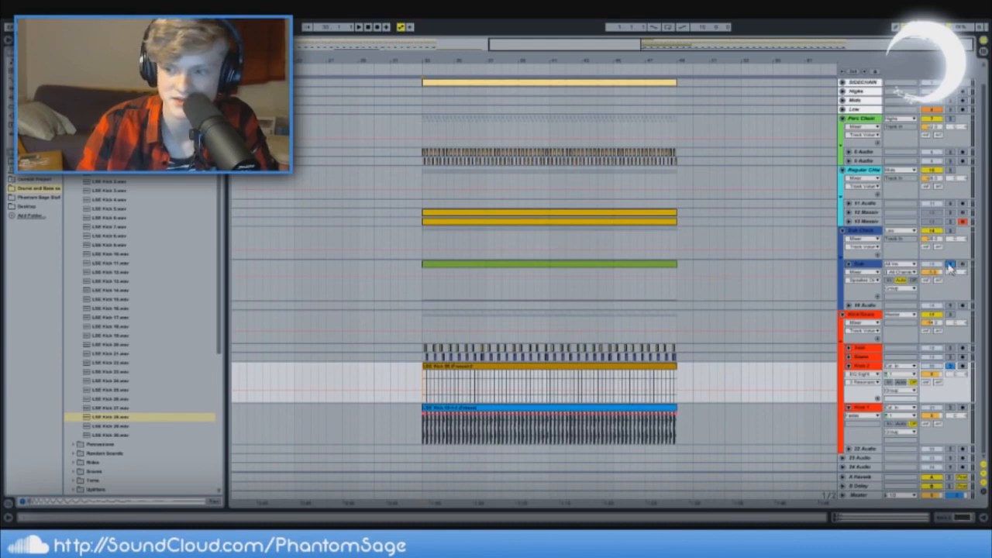
pyautogui.press('space')
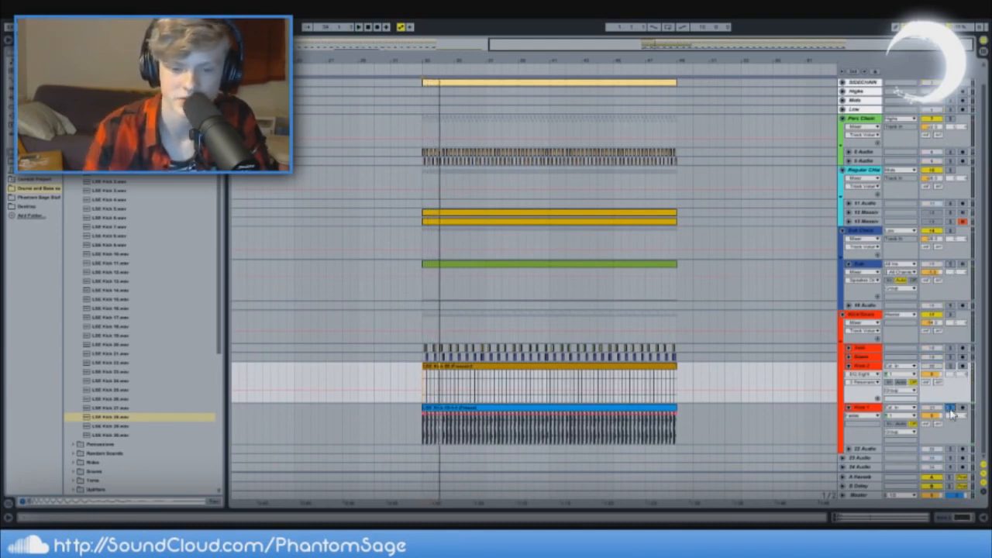
pyautogui.press('space')
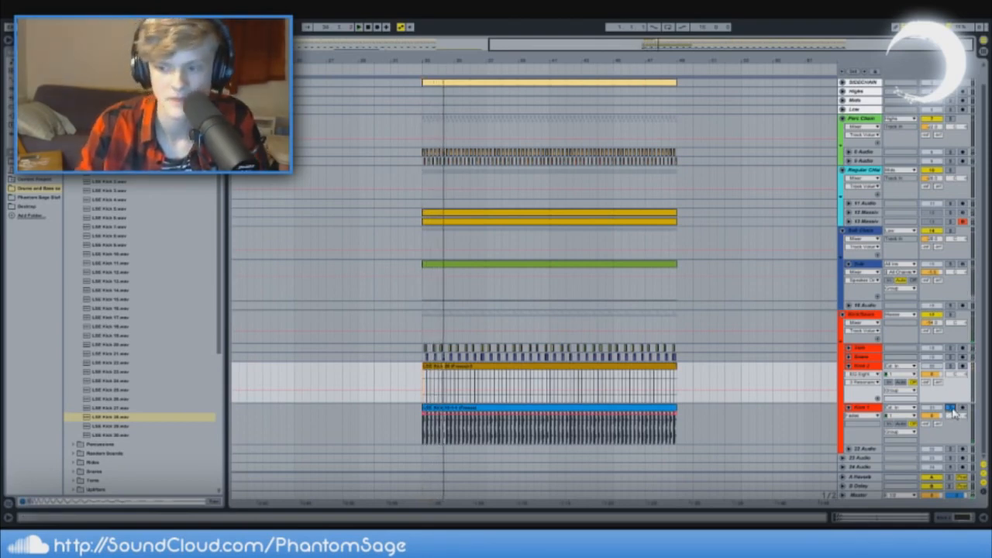
pyautogui.keyDown('ctrl'); pyautogui.click(952, 366); pyautogui.keyUp('ctrl')
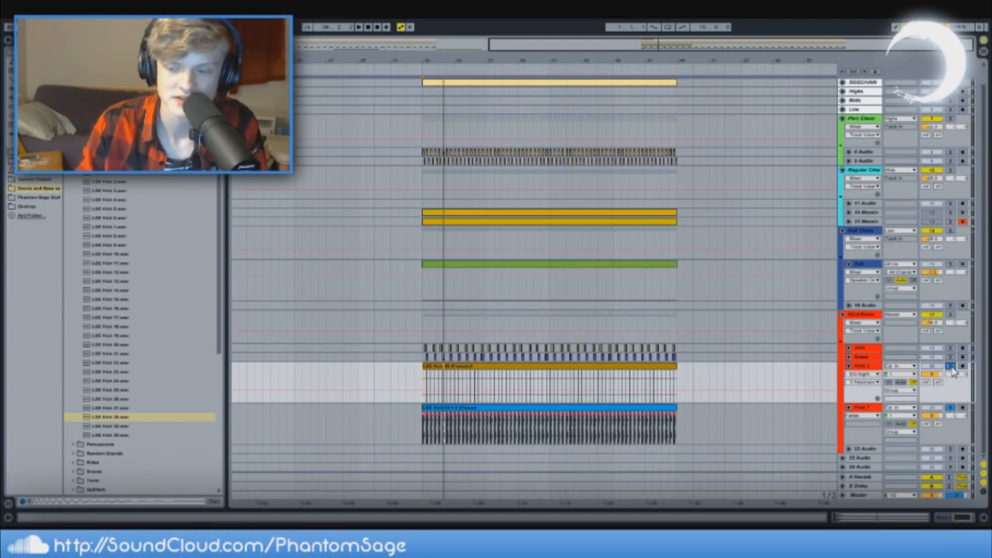
pyautogui.press('space')
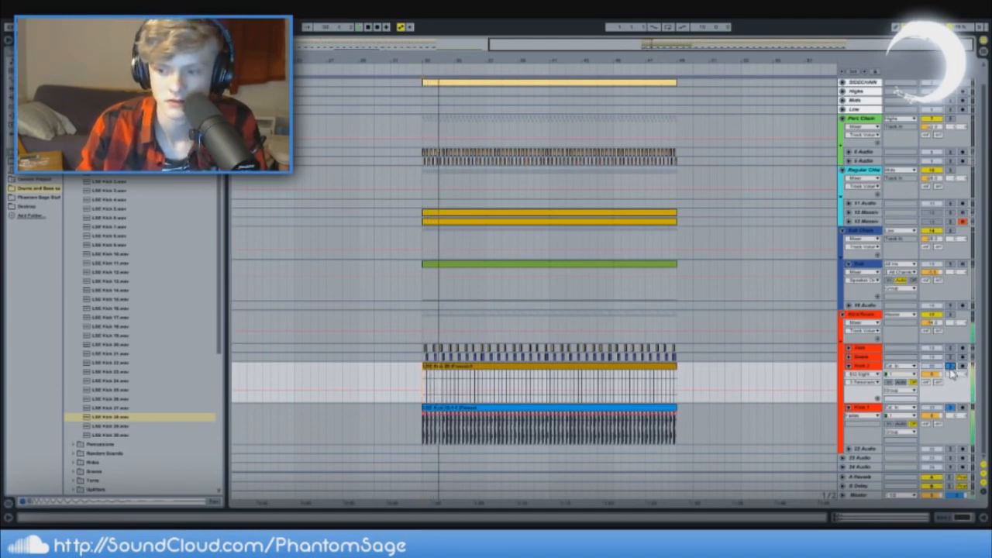
pyautogui.click(952, 367)
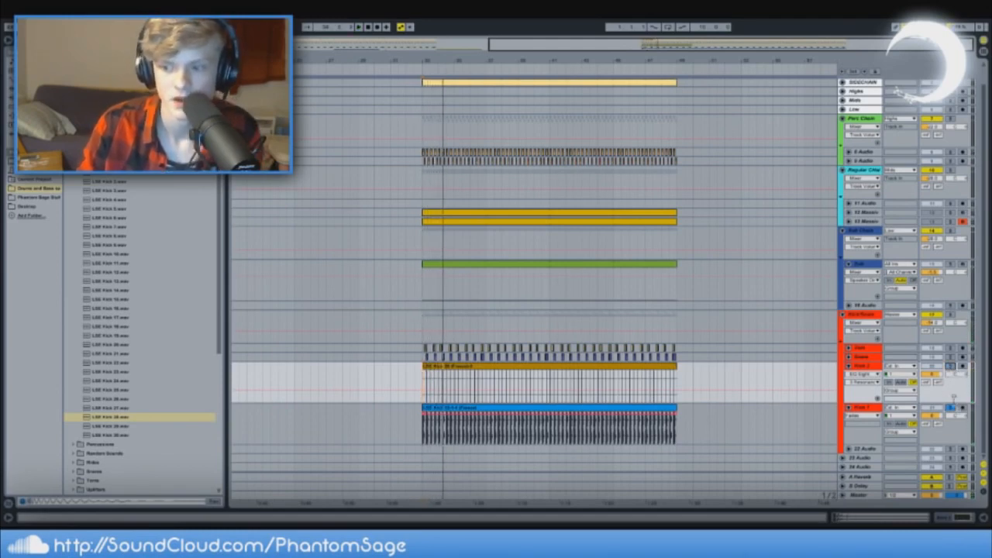
pyautogui.click(952, 407)
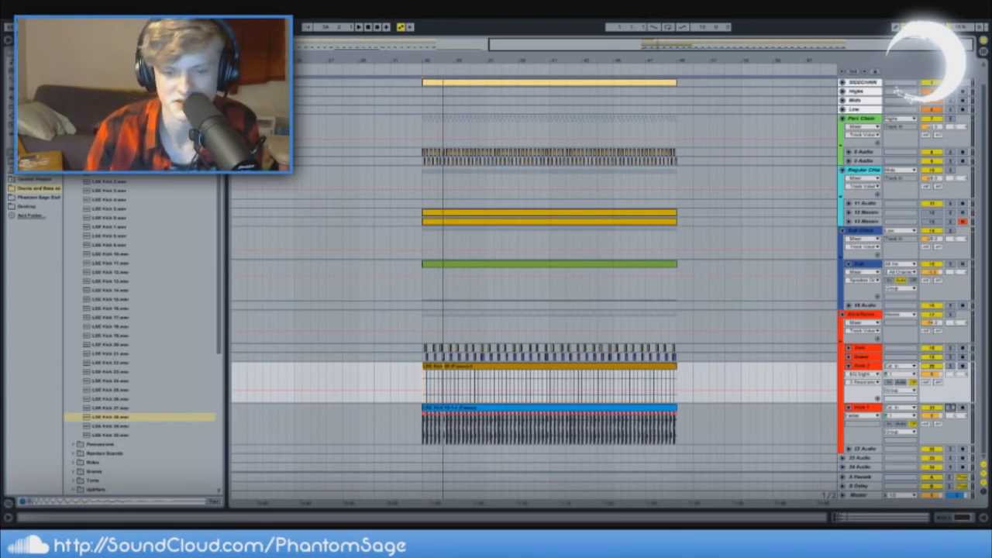
# Examine the Kick 1 and Kick 2 waveforms in the second section and highlight the Kick 1 clip's range.
pyautogui.click(419, 428)
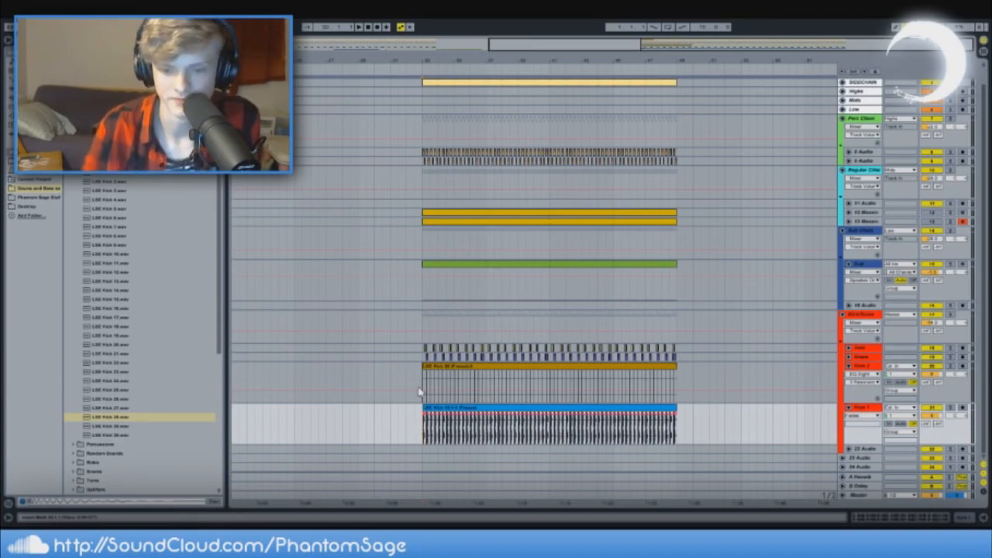
pyautogui.moveTo(433, 62); pyautogui.dragTo(435, 105)
pyautogui.click(472, 386)
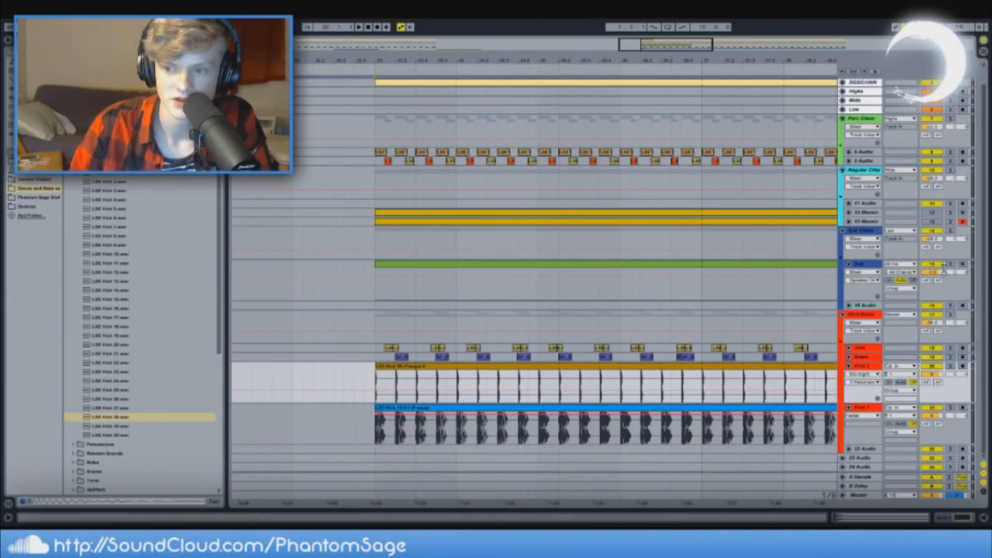
pyautogui.moveTo(376, 60); pyautogui.dragTo(376, 22)
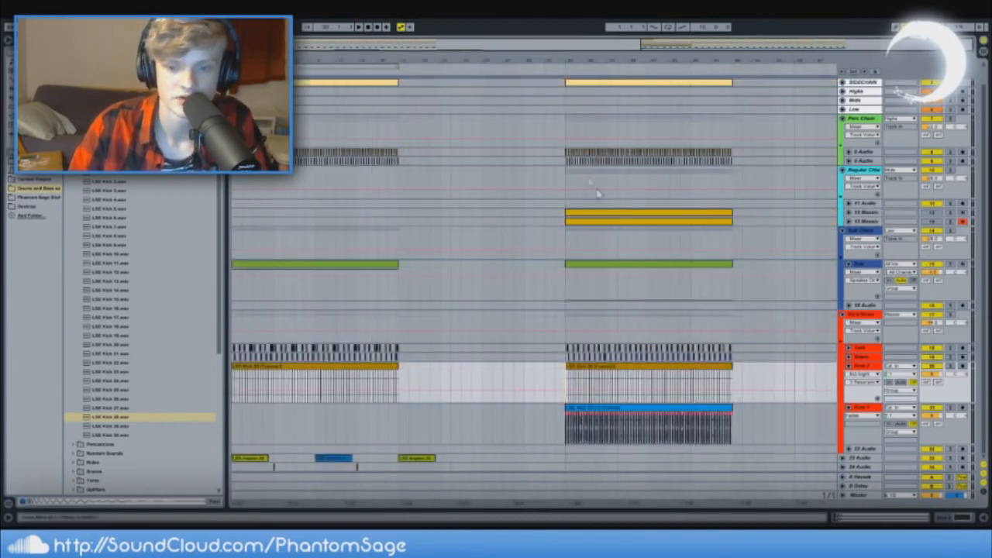
pyautogui.click(849, 366)
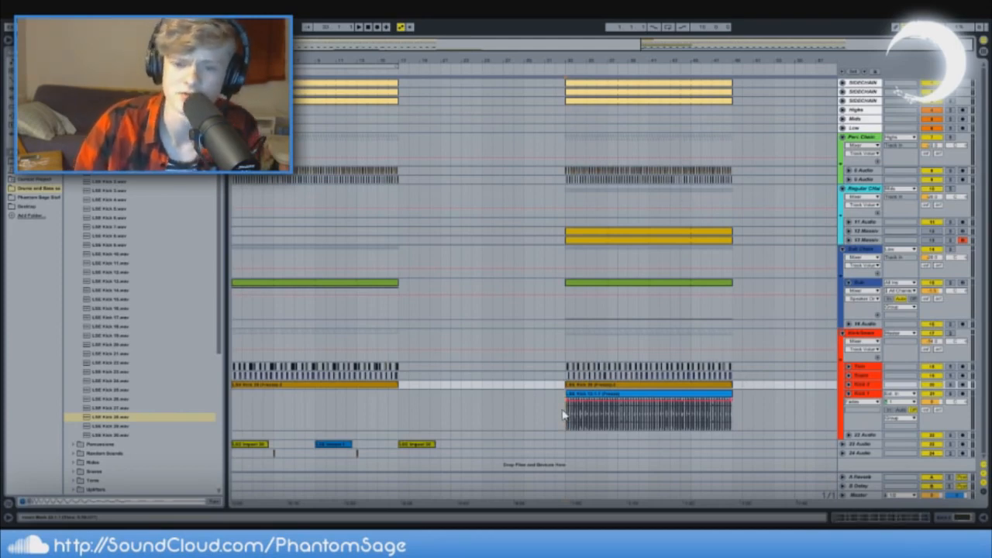
pyautogui.moveTo(564, 415); pyautogui.dragTo(734, 416)
pyautogui.click(737, 413)
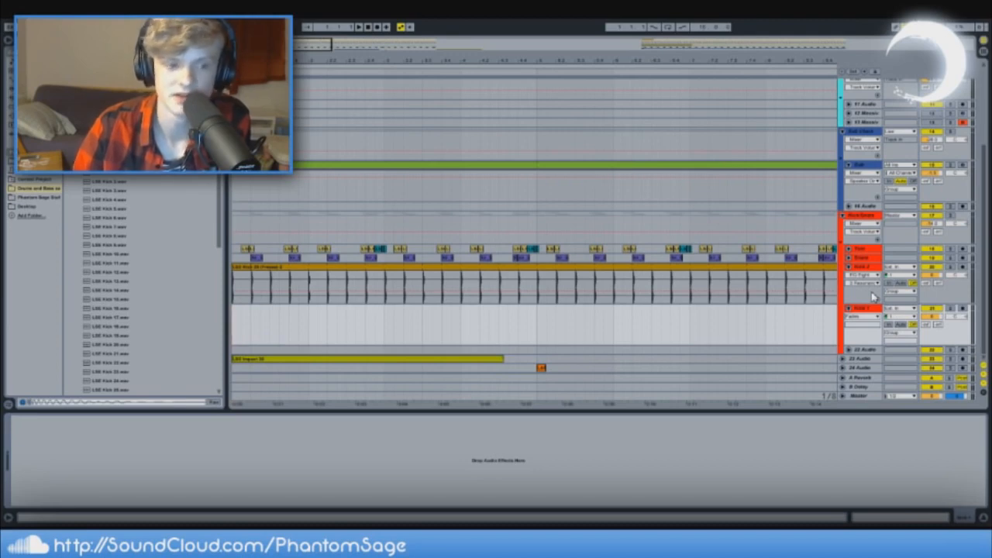
# Collapse the Kick 2 track and place the sample LSE Kick 27.wav at the very start of the Kick 1 track.
pyautogui.click(849, 267)
pyautogui.scroll(-1, 118, 309)
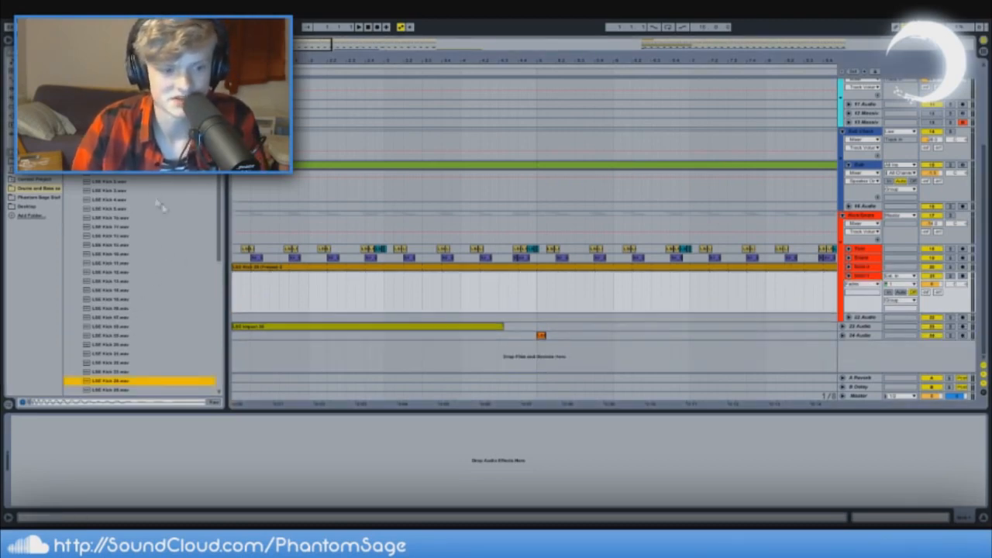
pyautogui.scroll(-2, 114, 310)
pyautogui.moveTo(100, 334); pyautogui.dragTo(237, 287)
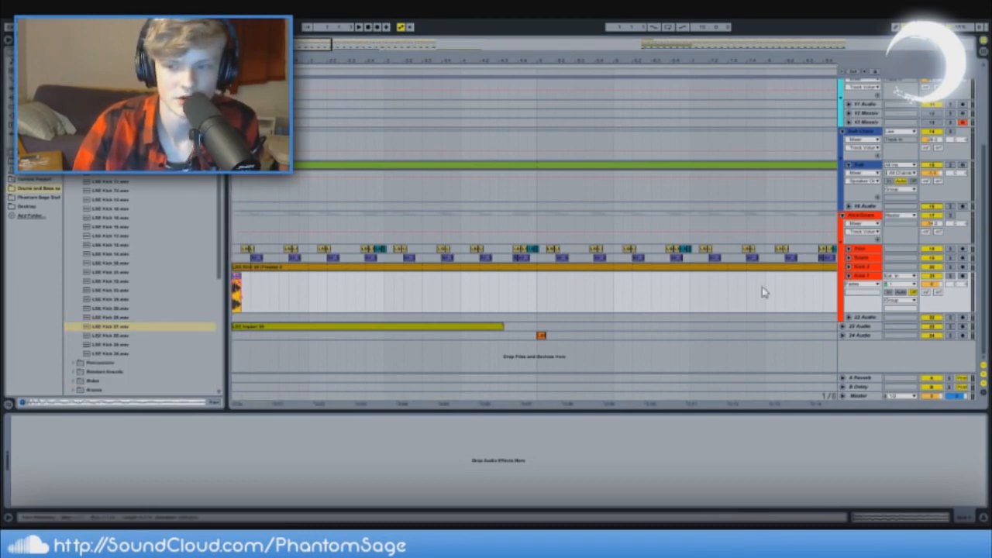
pyautogui.click(863, 277)
pyautogui.moveTo(235, 60); pyautogui.dragTo(235, 124)
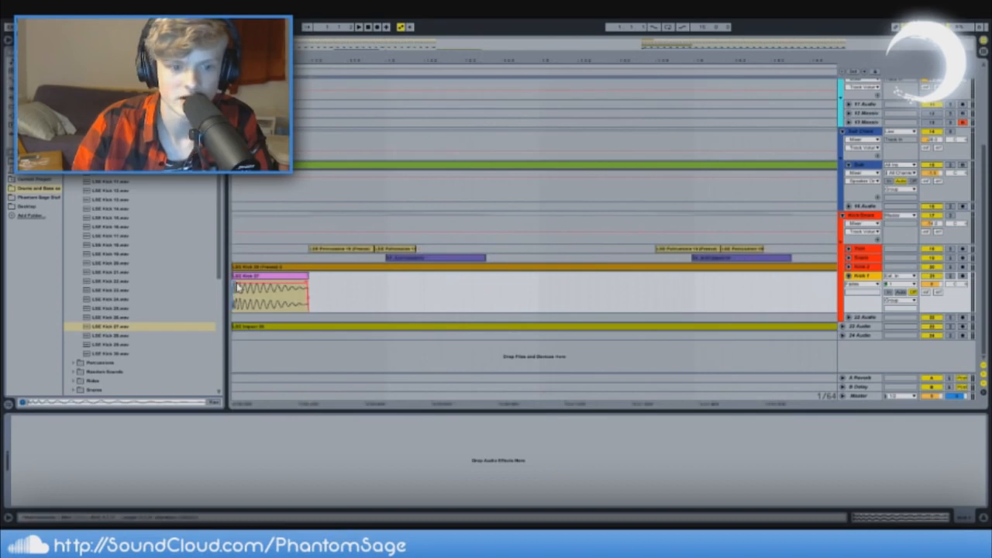
# Bypass the EQ Eight on the Sub track and play the soloed Sub from the start of the arrangement.
pyautogui.click(383, 173)
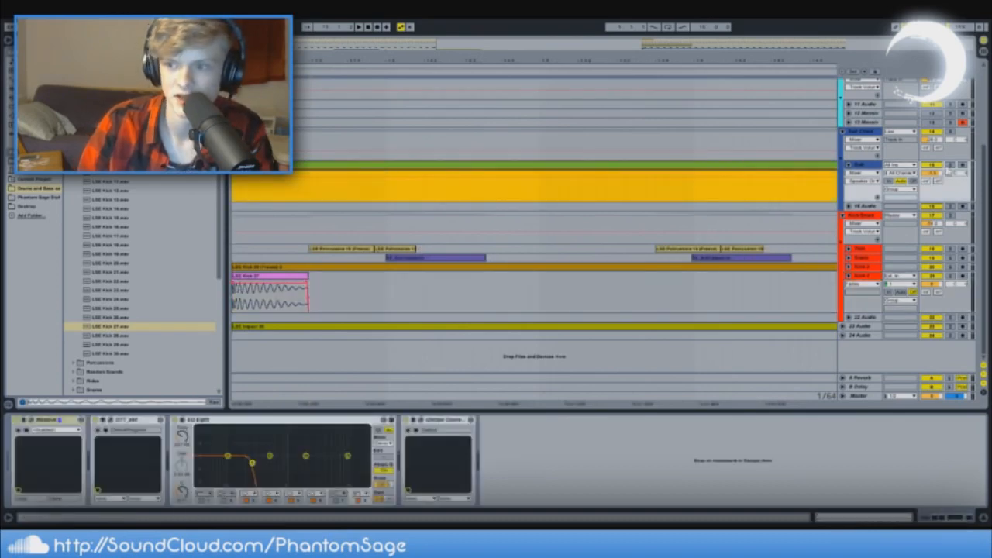
pyautogui.click(175, 419)
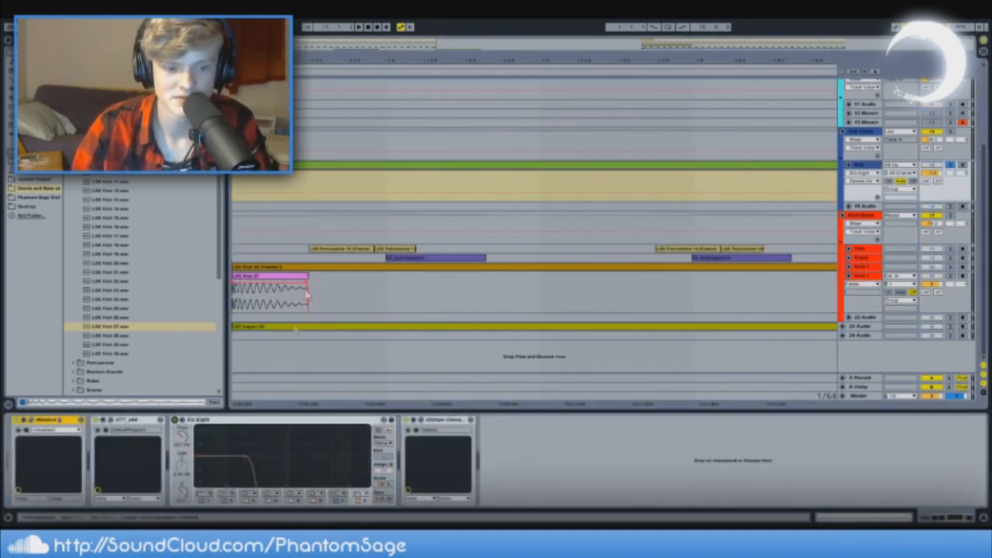
pyautogui.click(272, 165)
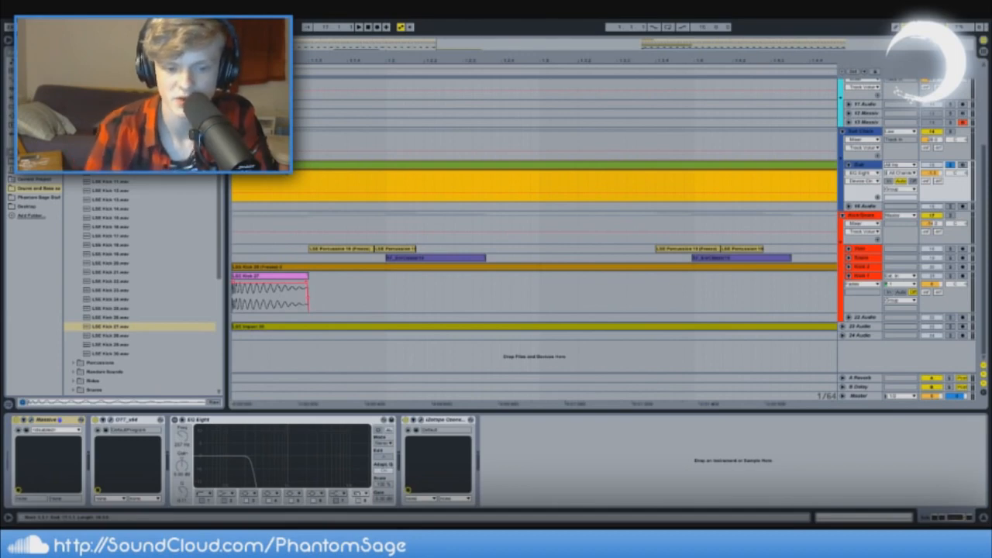
pyautogui.press('space')
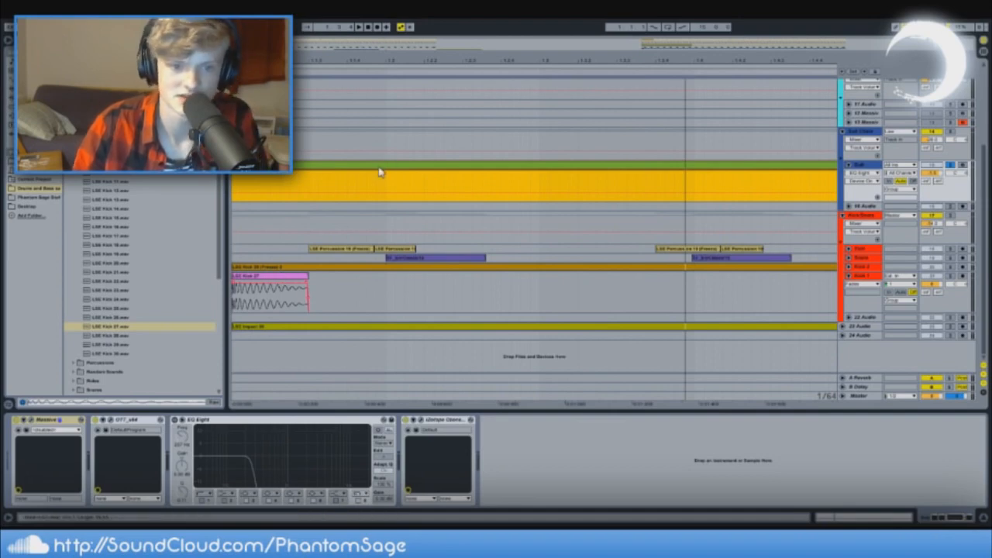
# Solo the Kick 1 track and play its new LSE Kick 27 clip from the start.
pyautogui.click(265, 280)
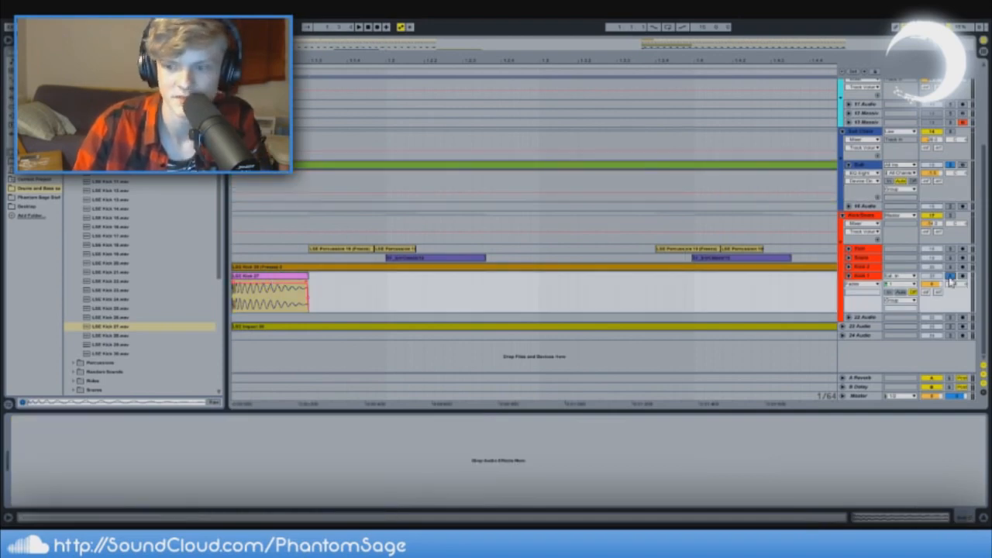
pyautogui.press('space')
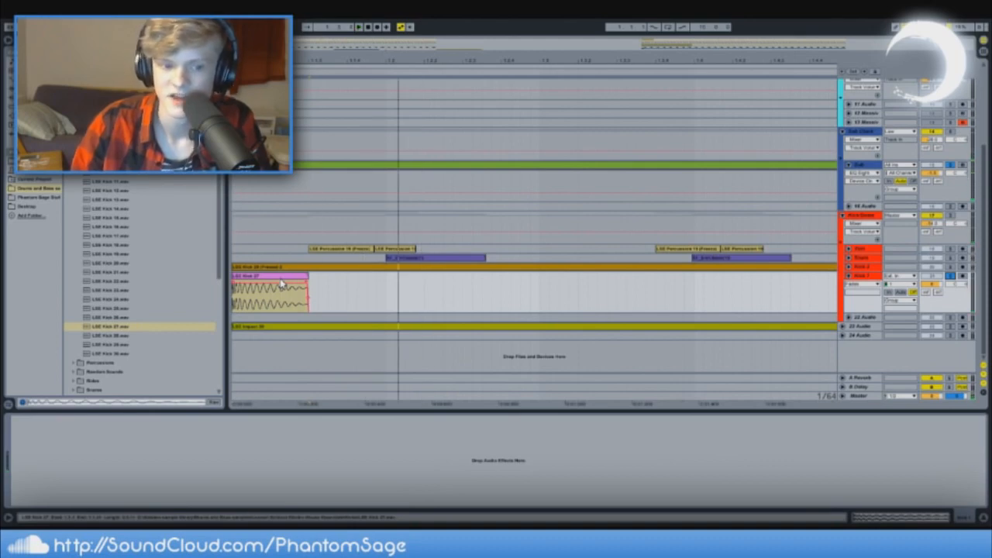
# Open the LSE Kick 27 clip on Kick 1, turn on Warp and audition it repeatedly at different transpositions.
pyautogui.doubleClick(280, 284)
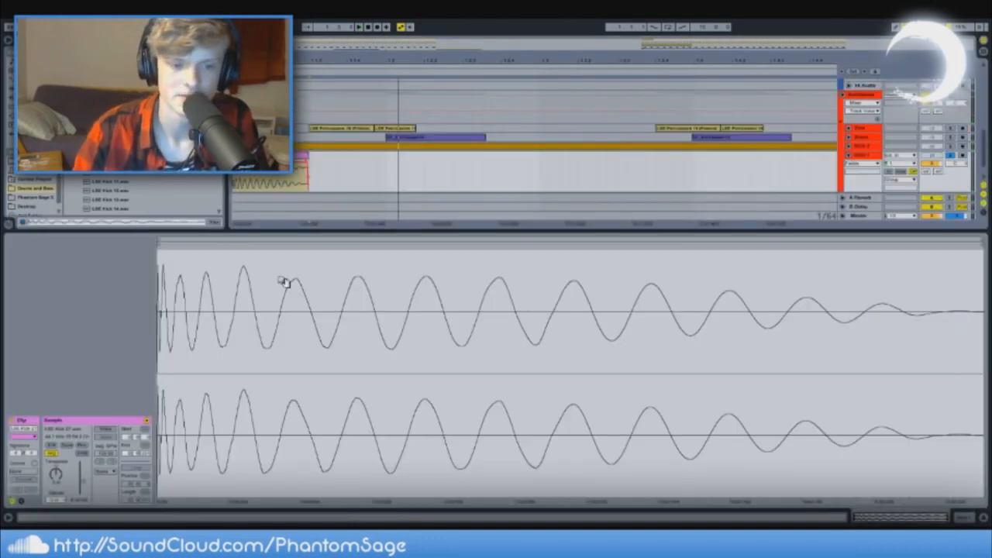
pyautogui.click(109, 431)
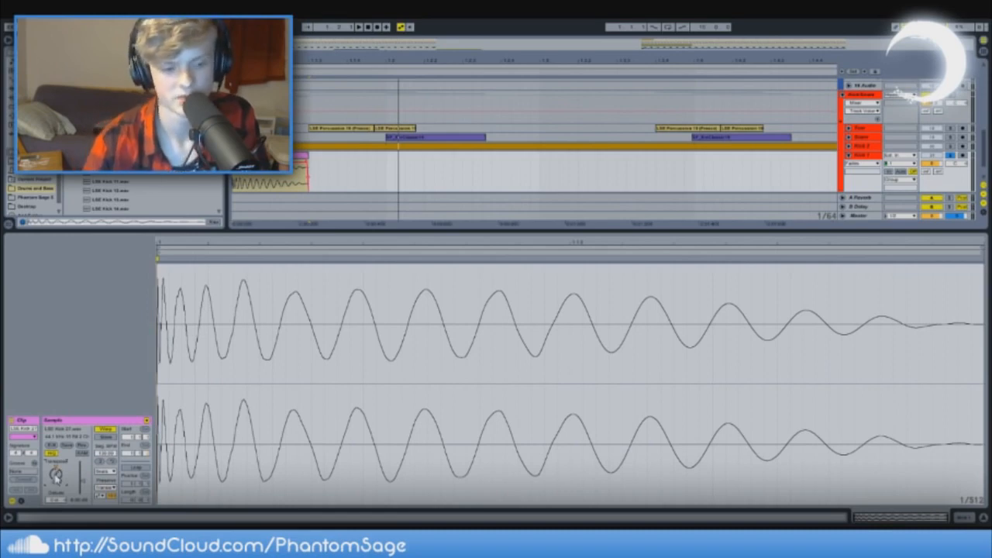
pyautogui.press('space')
pyautogui.press('space')
pyautogui.press('space')
pyautogui.press('space')
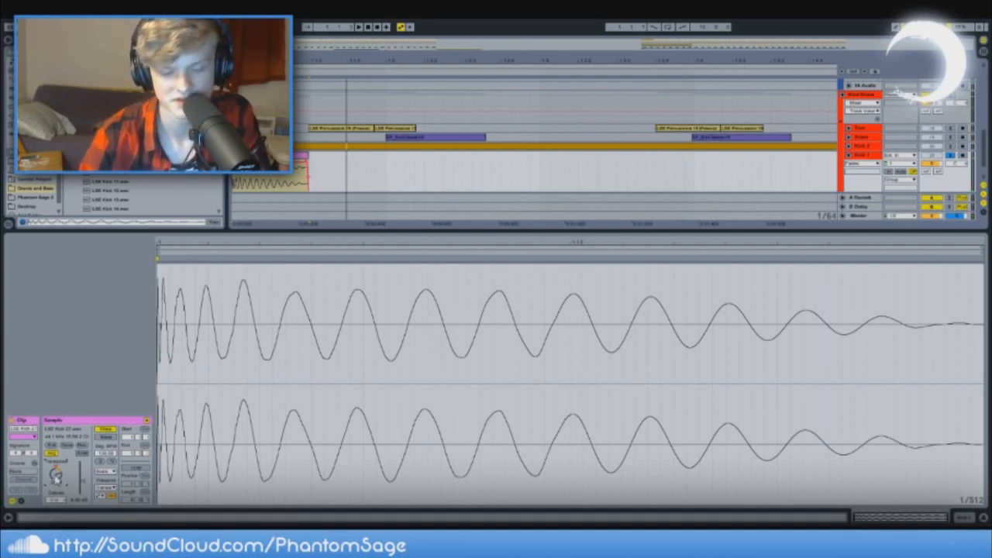
pyautogui.press('space')
pyautogui.press('space')
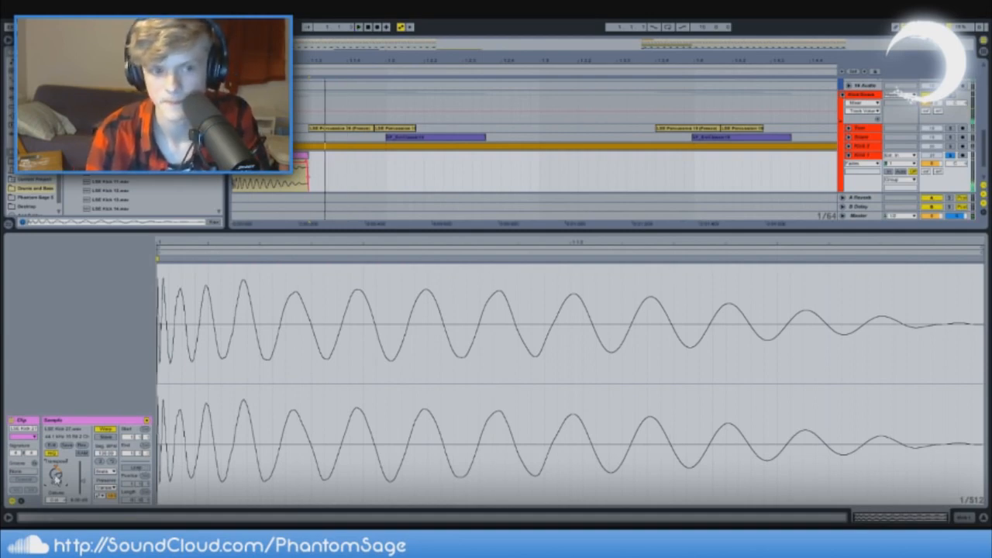
pyautogui.press('space')
pyautogui.press('space')
pyautogui.press('space')
pyautogui.press('space')
pyautogui.press('space')
pyautogui.press('space')
pyautogui.press('space')
pyautogui.press('space')
pyautogui.press('space')
pyautogui.press('space')
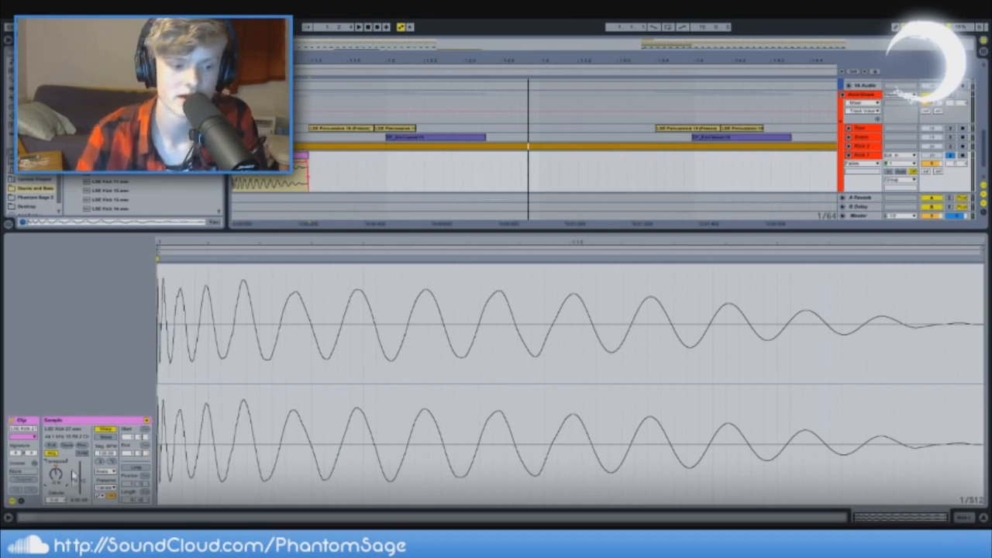
pyautogui.press('space')
pyautogui.press('space')
pyautogui.press('space')
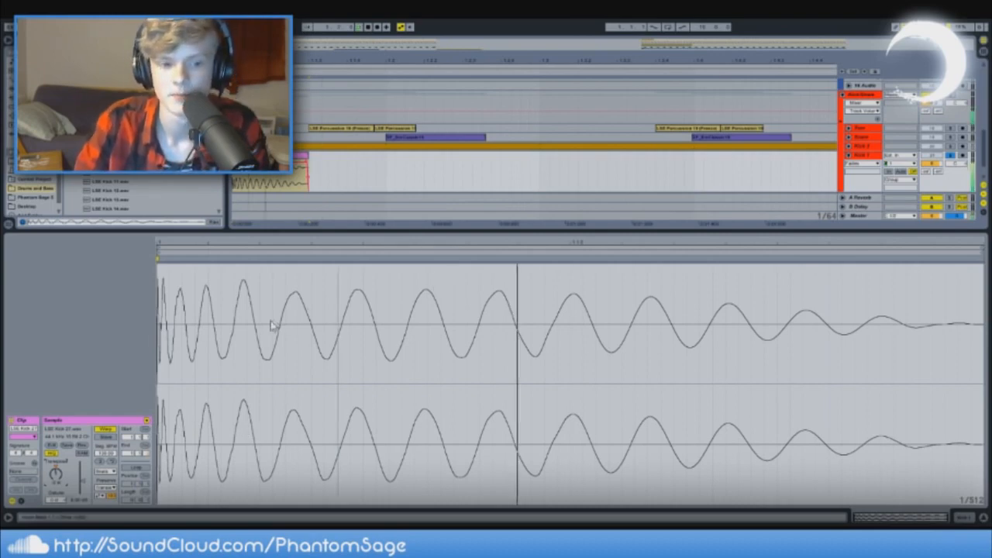
# Turn off Warp on the LSE Kick 27 clip, fade out its end and play it repeatedly from the start.
pyautogui.click(107, 430)
pyautogui.moveTo(317, 156); pyautogui.dragTo(286, 162)
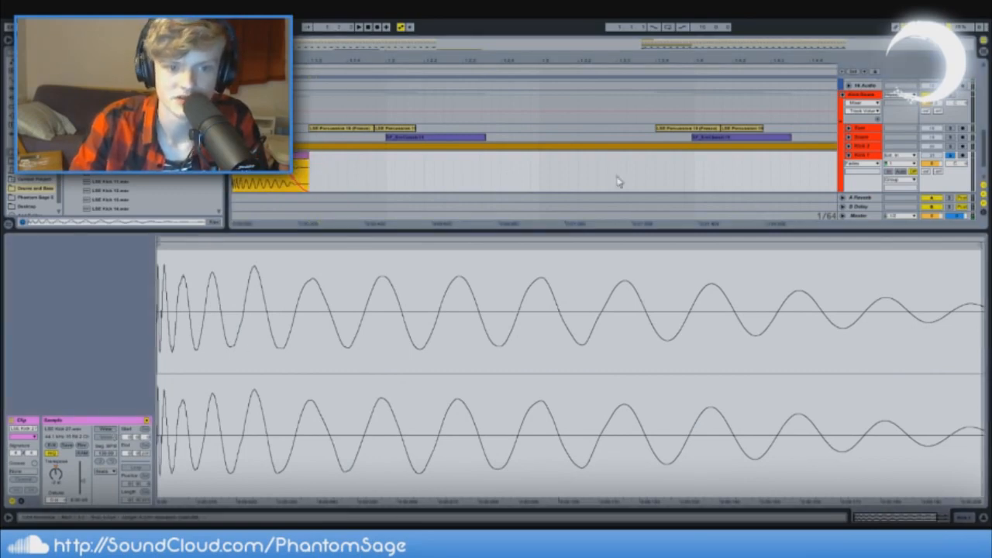
pyautogui.press('space')
pyautogui.press('space')
pyautogui.press('space')
pyautogui.press('space')
pyautogui.press('space')
pyautogui.press('space')
pyautogui.press('space')
pyautogui.press('space')
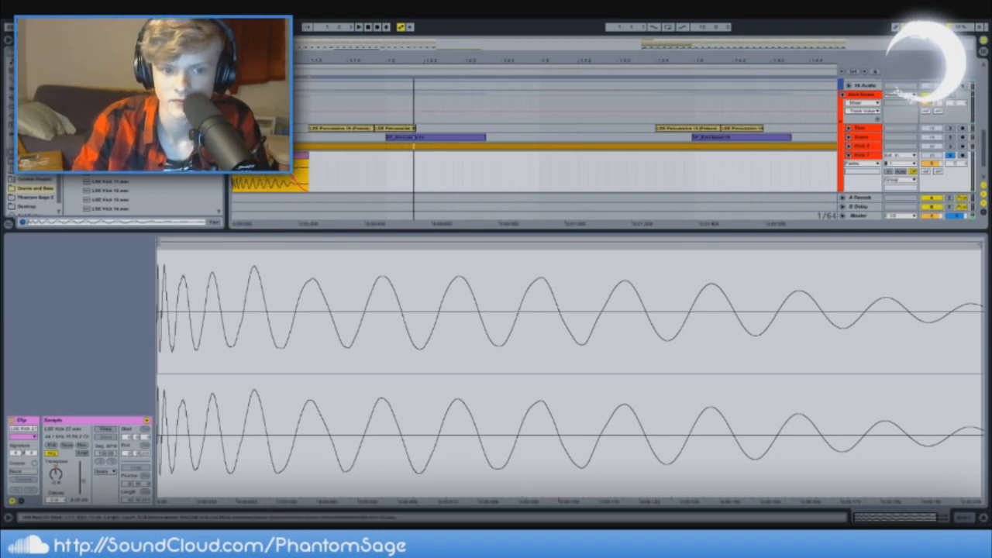
# Replace the LSE Kick 27 clip at the start of the Kick 1 track with another LSE Kick sample.
pyautogui.hotkey('ctrl', 'v')
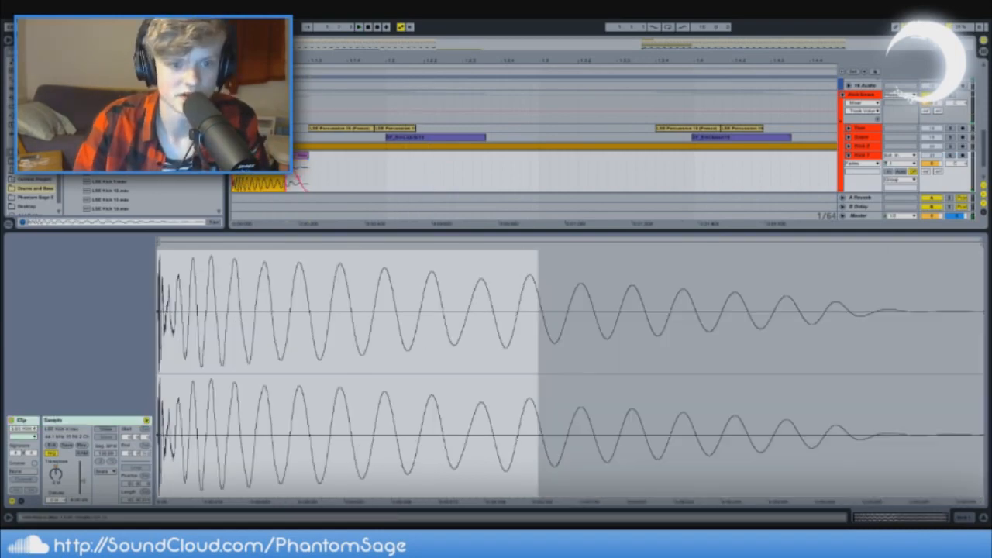
pyautogui.moveTo(286, 155); pyautogui.dragTo(381, 168)
pyautogui.click(317, 157)
pyautogui.click(312, 164)
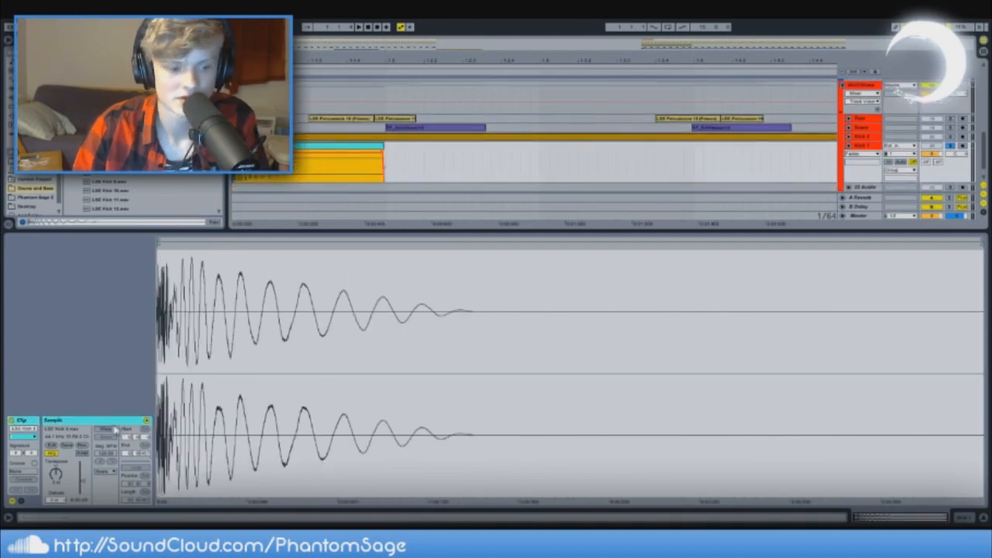
# Turn on Warp for the new kick clip, transpose it to 24 st and play it.
pyautogui.click(107, 429)
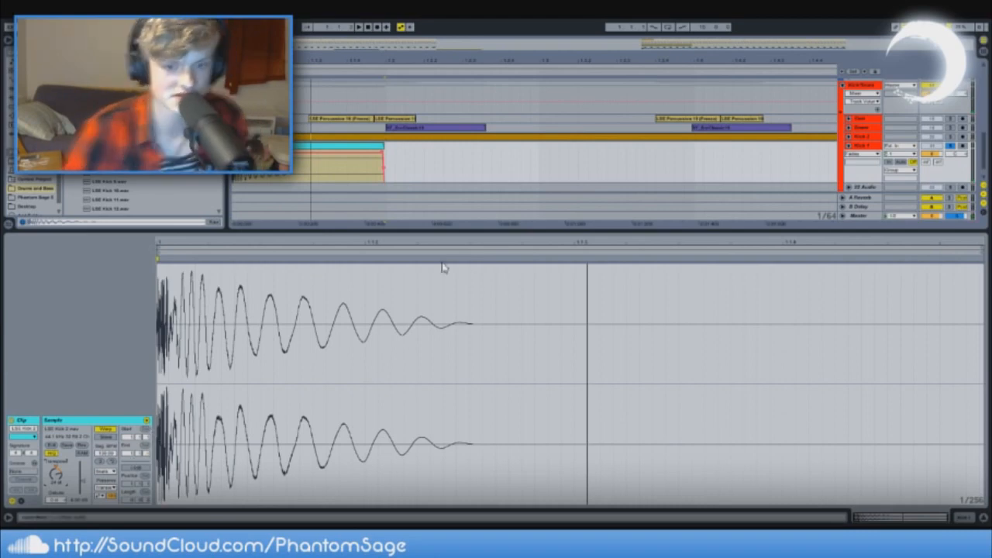
pyautogui.click(476, 265)
pyautogui.press('space')
pyautogui.press('space')
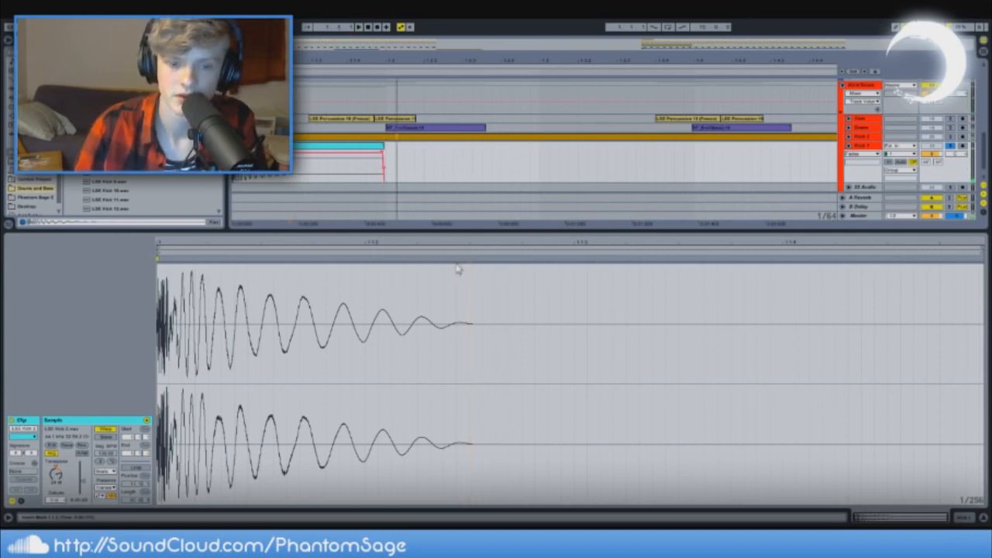
# Add a warp marker at the end of the kick's tail, stretch it to the sample's end and play the clip.
pyautogui.doubleClick(468, 261)
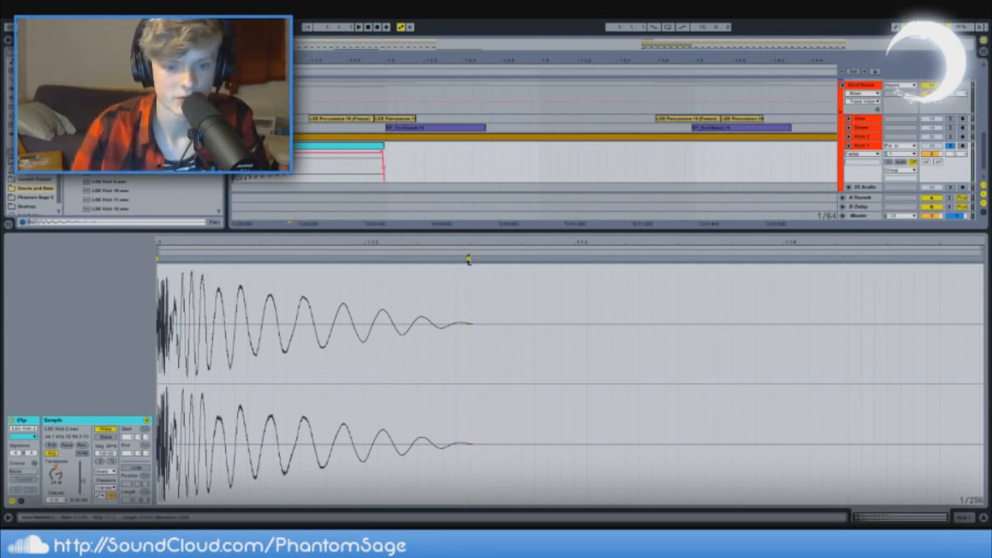
pyautogui.moveTo(468, 261); pyautogui.dragTo(981, 262)
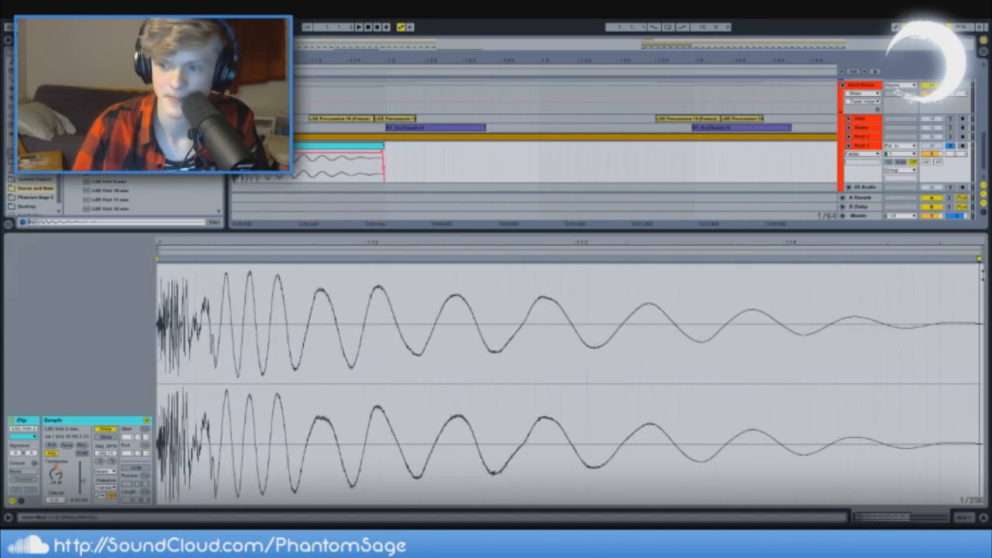
pyautogui.click(334, 155)
pyautogui.press('space')
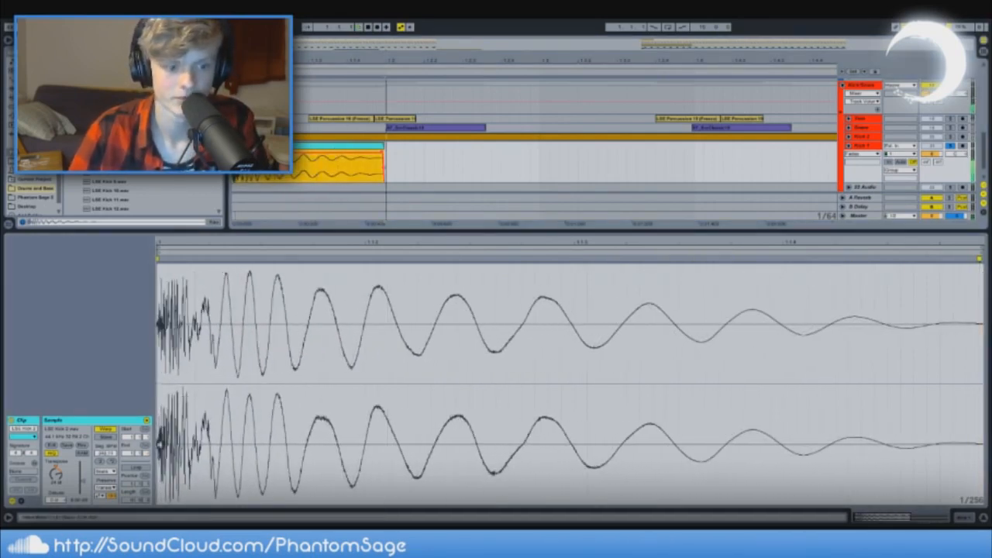
# Lower the kick clip's transposition with Warp turned off, and trim the clip's tail.
pyautogui.click(62, 476)
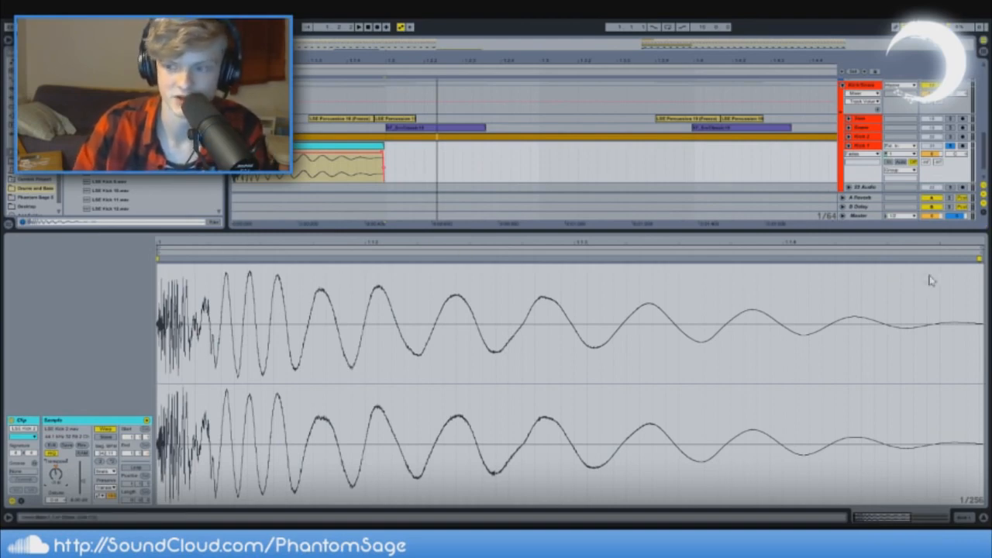
pyautogui.click(105, 429)
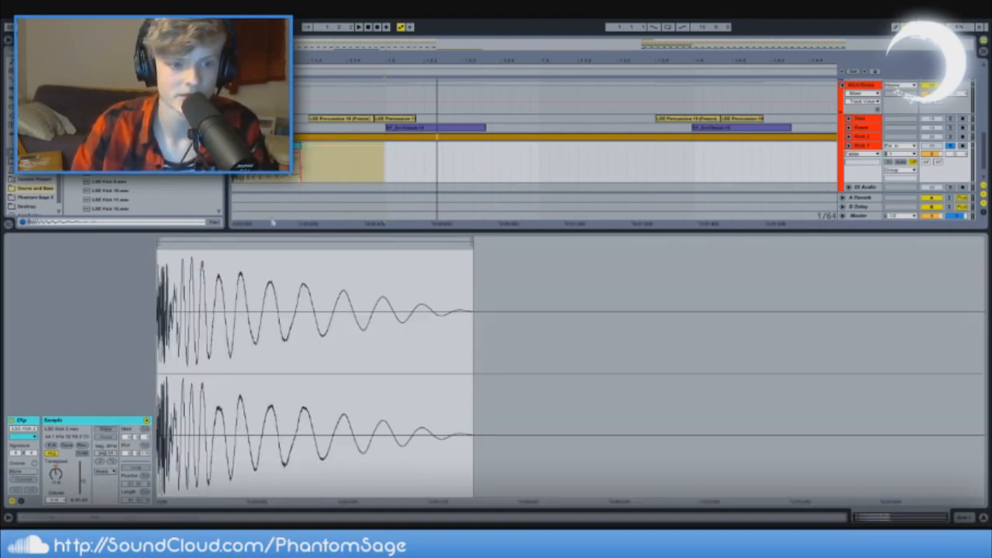
pyautogui.moveTo(300, 146); pyautogui.dragTo(291, 146)
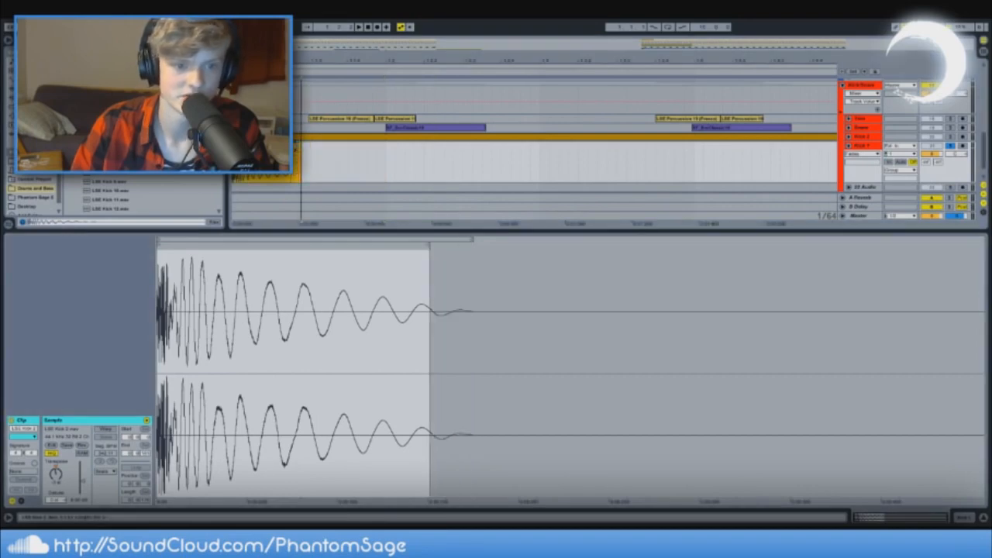
pyautogui.press('space')
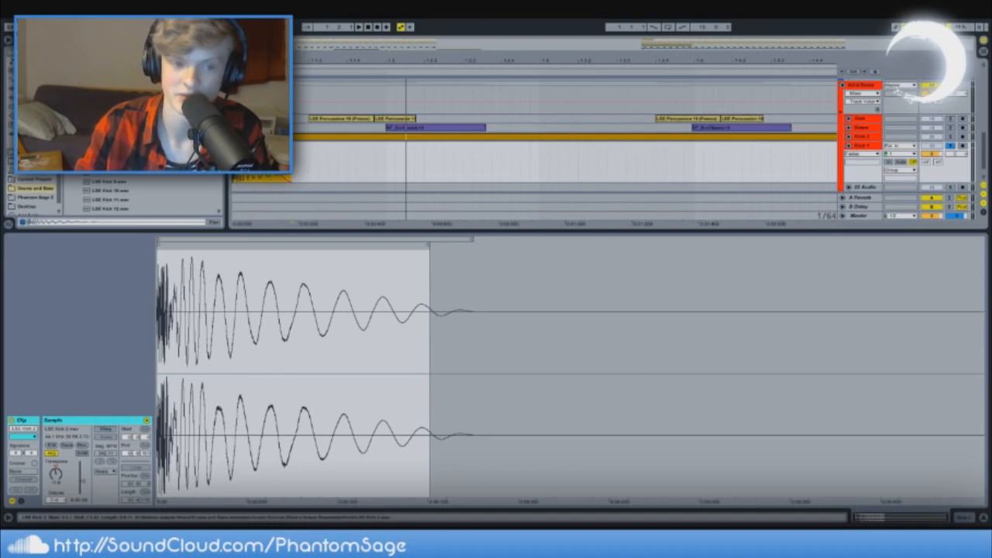
# Place an LSE Snare sample at the very start of the Kick 1 track and open its clip.
pyautogui.hotkey('ctrl', 'alt', 'l')
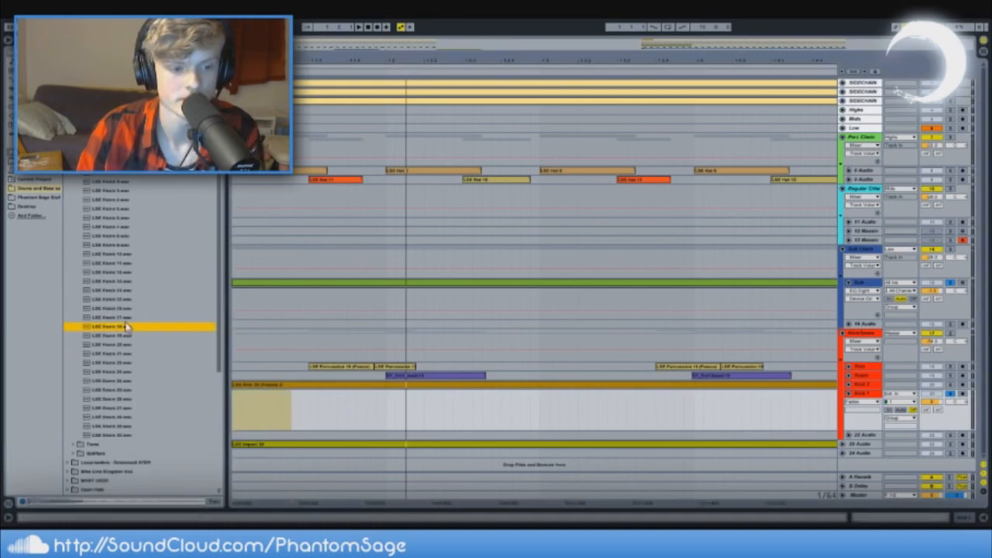
pyautogui.moveTo(124, 327); pyautogui.dragTo(241, 401)
pyautogui.click(247, 401)
pyautogui.doubleClick(246, 400)
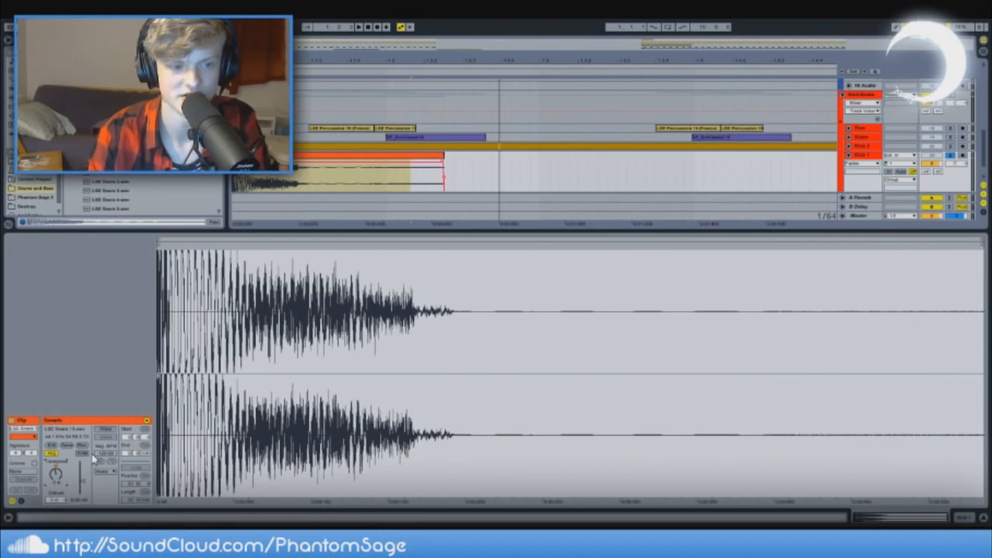
# Transpose the snare clip up to 24 st, turn on Warp and play it.
pyautogui.moveTo(56, 474); pyautogui.dragTo(56, 442)
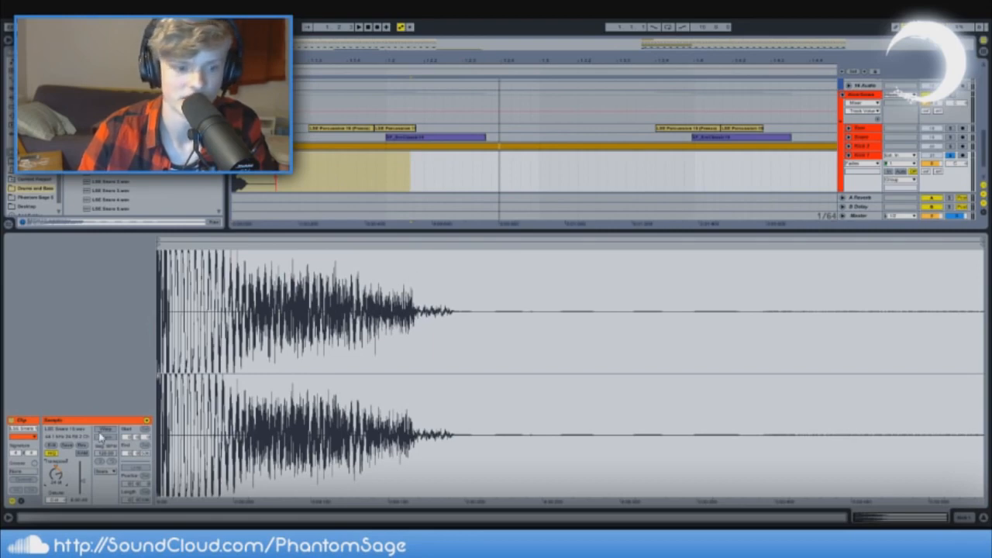
pyautogui.click(107, 430)
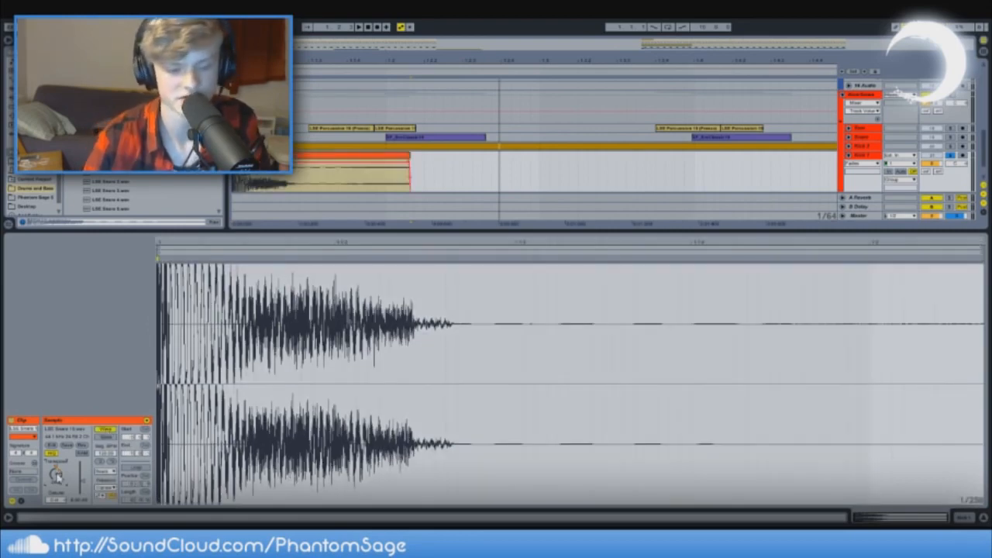
pyautogui.press('space')
pyautogui.press('space')
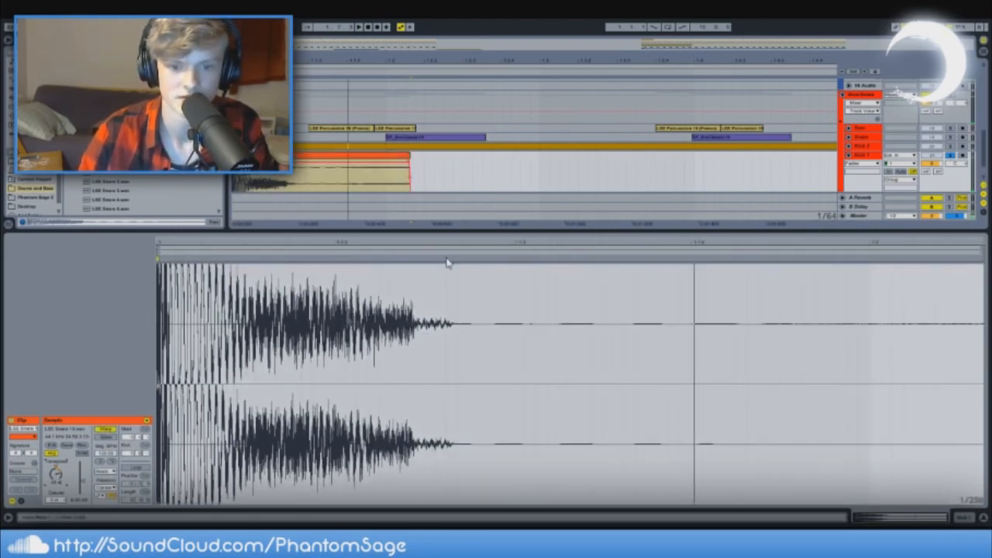
# Stretch the snare with a warp marker near the end of its tail, play it and turn Warp back off.
pyautogui.click(445, 252)
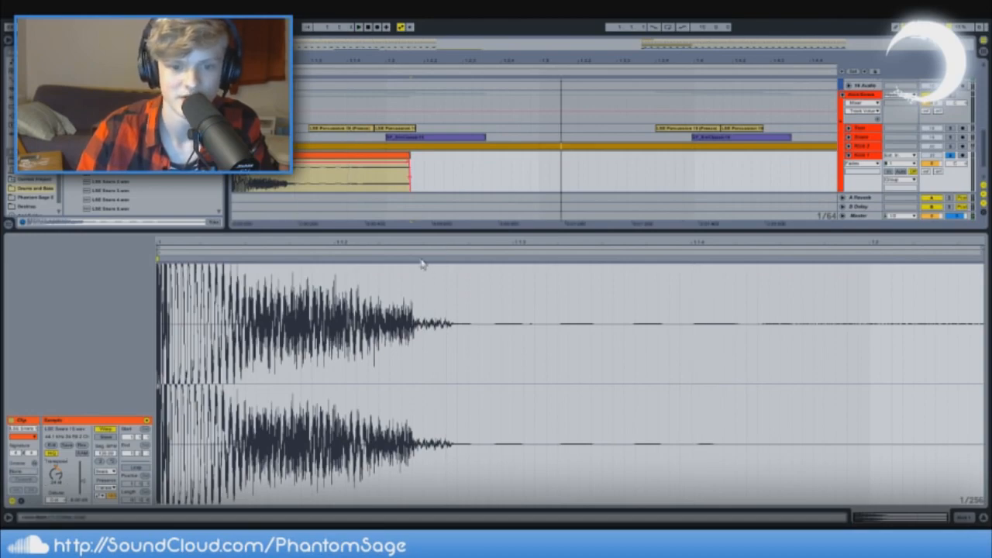
pyautogui.doubleClick(416, 262)
pyautogui.moveTo(416, 260); pyautogui.dragTo(925, 262)
pyautogui.press('space')
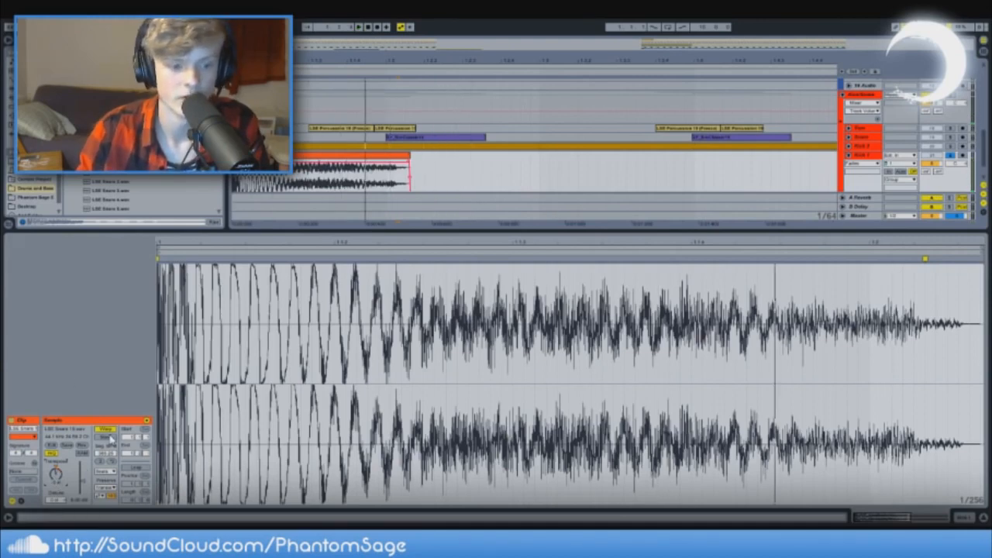
pyautogui.click(107, 430)
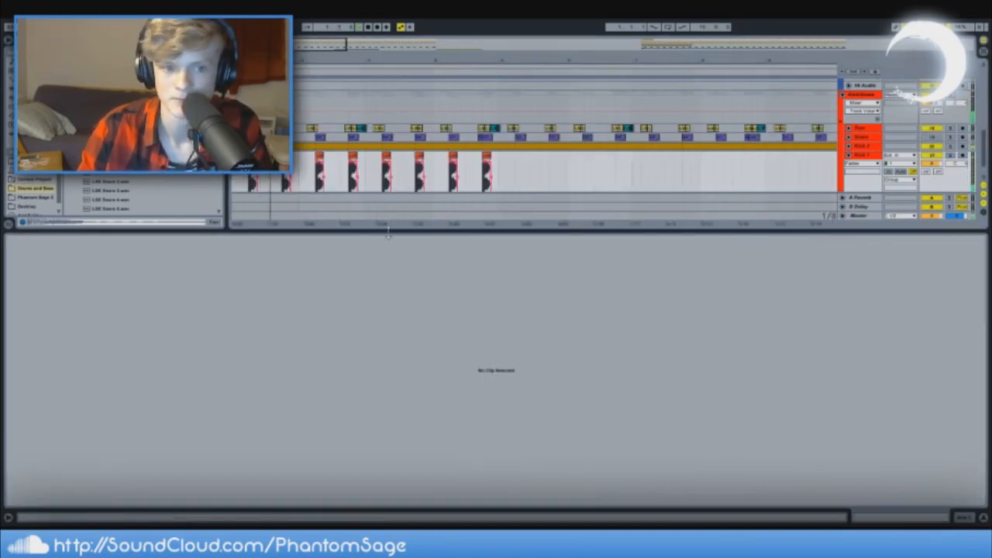
# Select the Kick 1 track, check the first snare clip's waveform and play the drum pattern from the start.
pyautogui.click(869, 156)
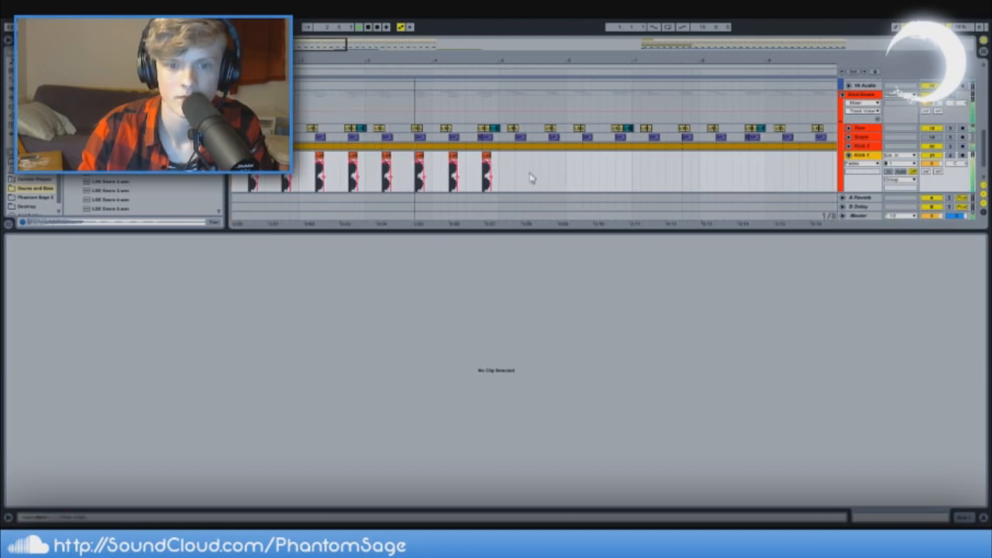
pyautogui.click(253, 156)
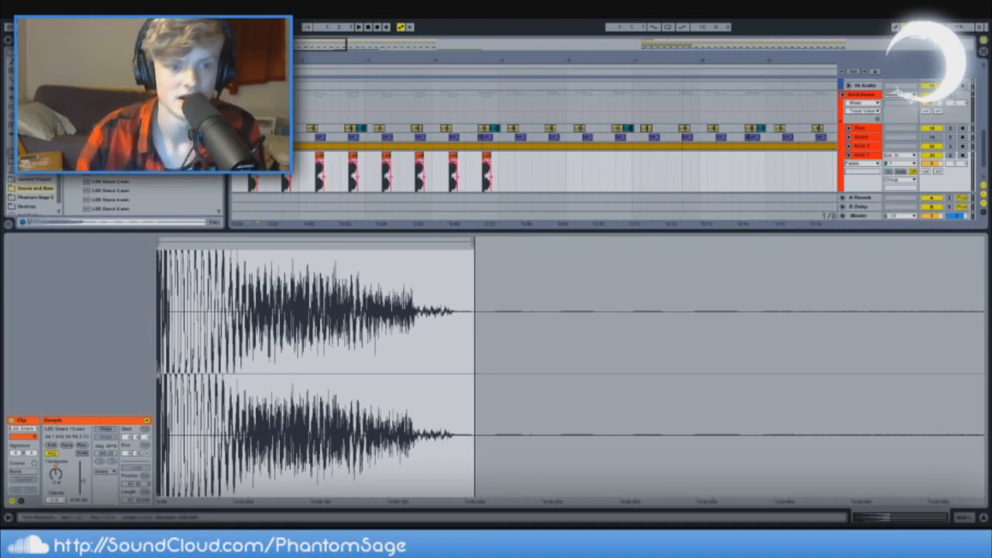
pyautogui.click(896, 93)
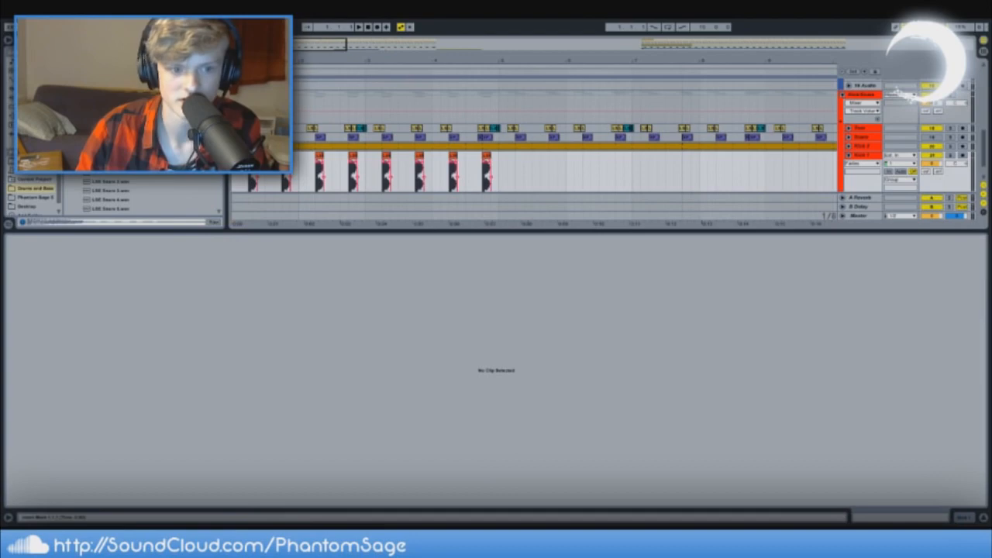
pyautogui.press('space')
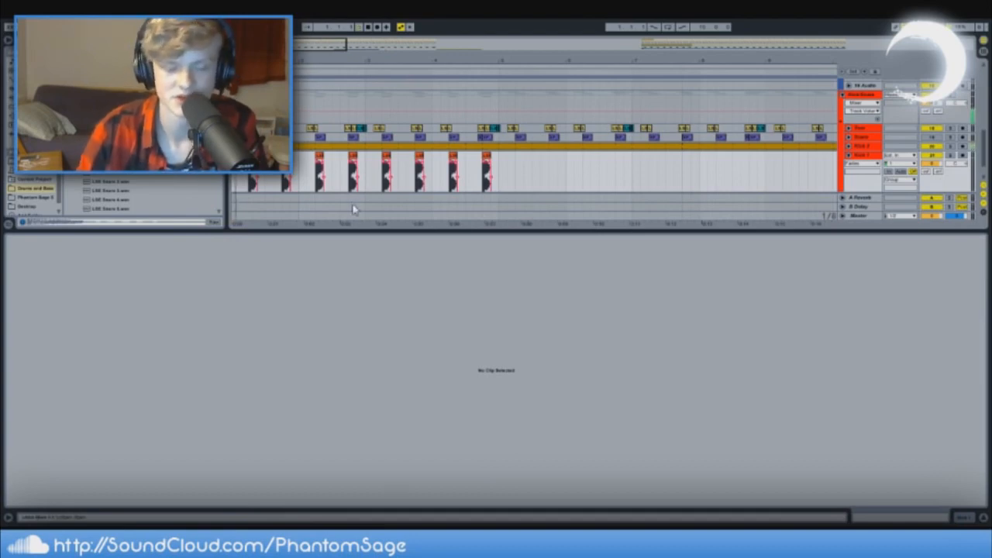
pyautogui.press('space')
# Adjust the transposition of the first snare clip on the Kick 1 track and play the drum pattern from the start.
pyautogui.click(252, 155)
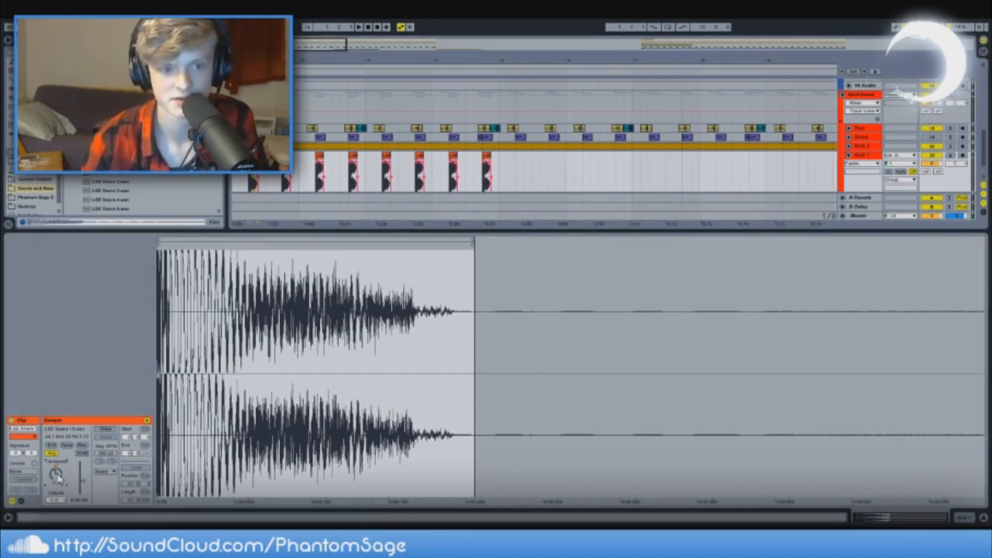
pyautogui.press('space')
pyautogui.press('space')
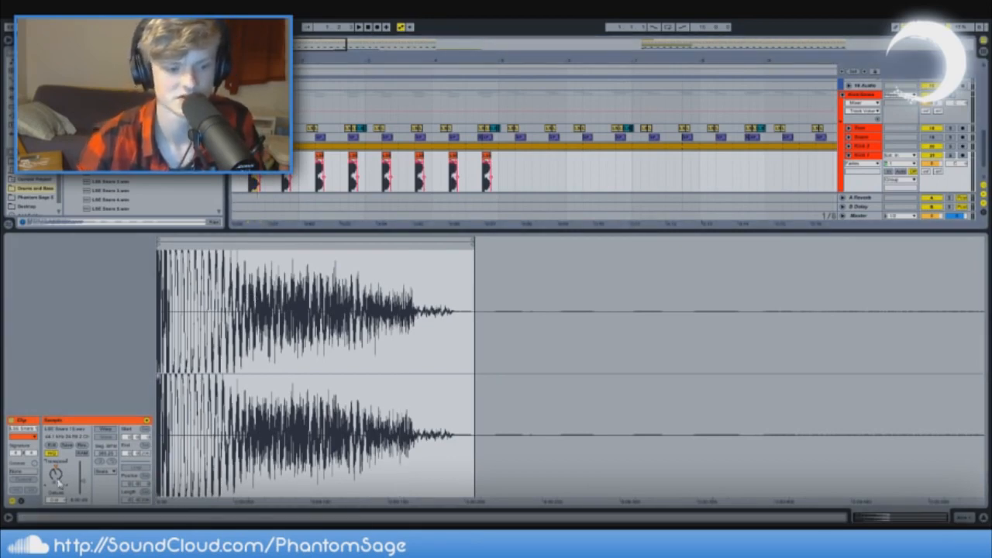
pyautogui.moveTo(58, 480); pyautogui.dragTo(58, 475)
pyautogui.click(236, 183)
pyautogui.press('space')
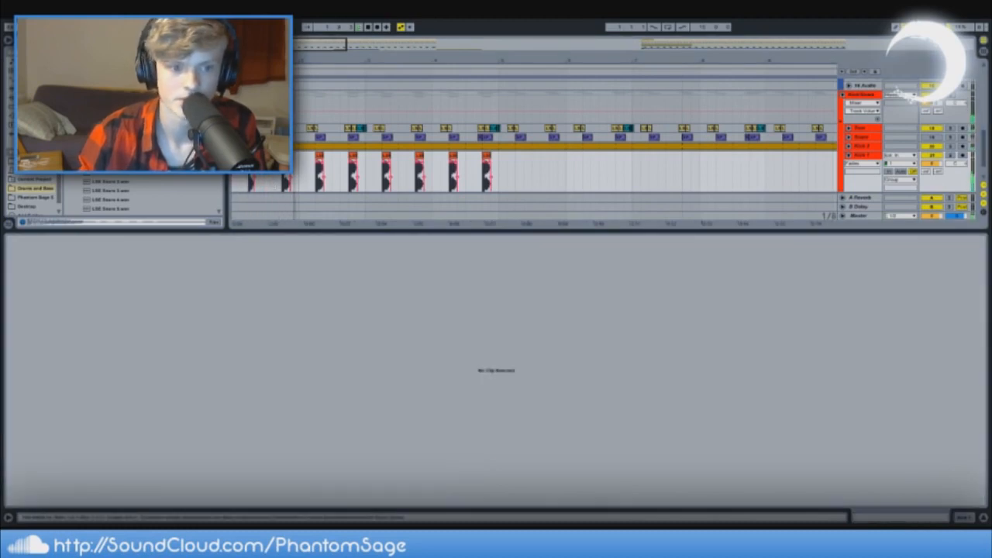
# Reopen the first snare clip's transposition settings and audition the pattern again from just before the clip.
pyautogui.click(264, 183)
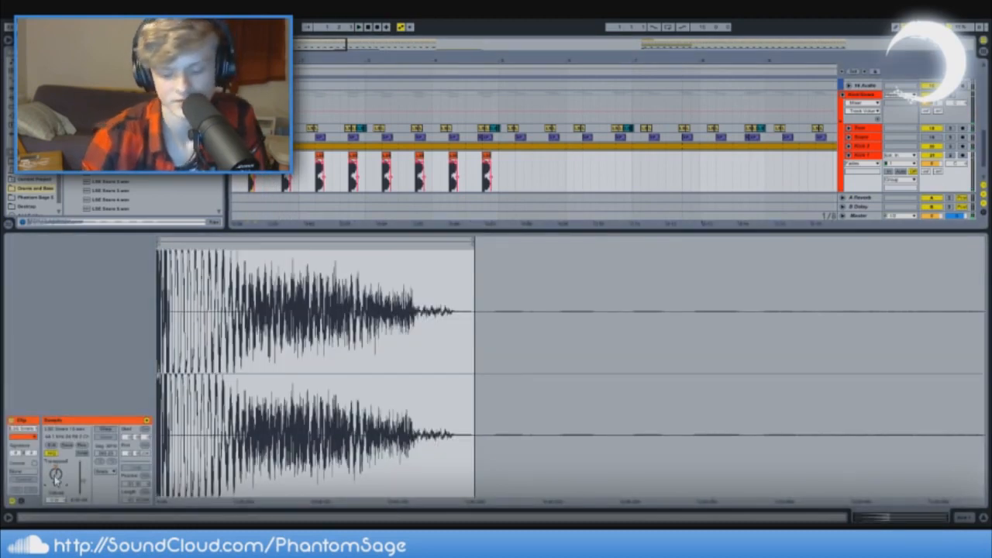
pyautogui.click(237, 180)
pyautogui.press('space')
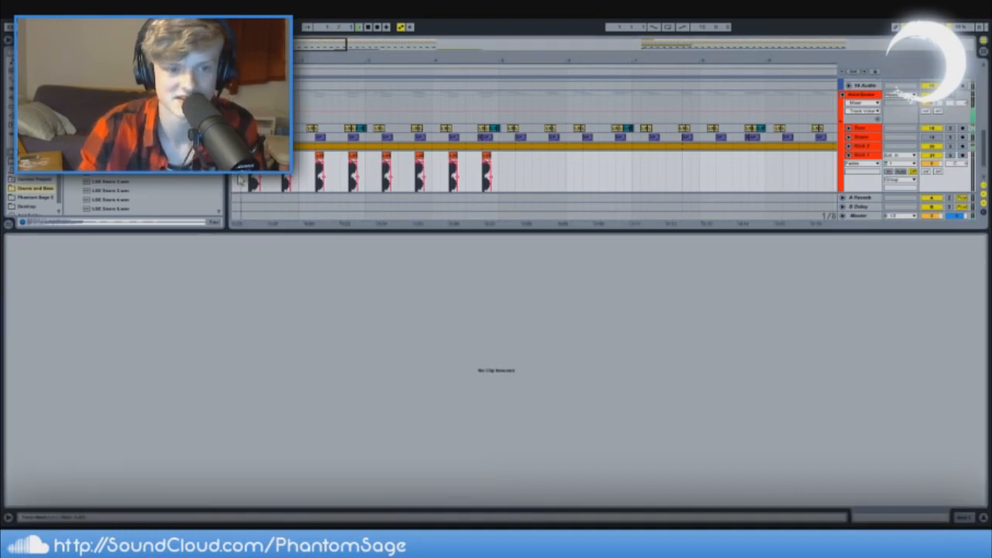
# Compare the waveforms of the first few snare clips on the Kick 1 track and play the pattern from between the first two.
pyautogui.click(256, 183)
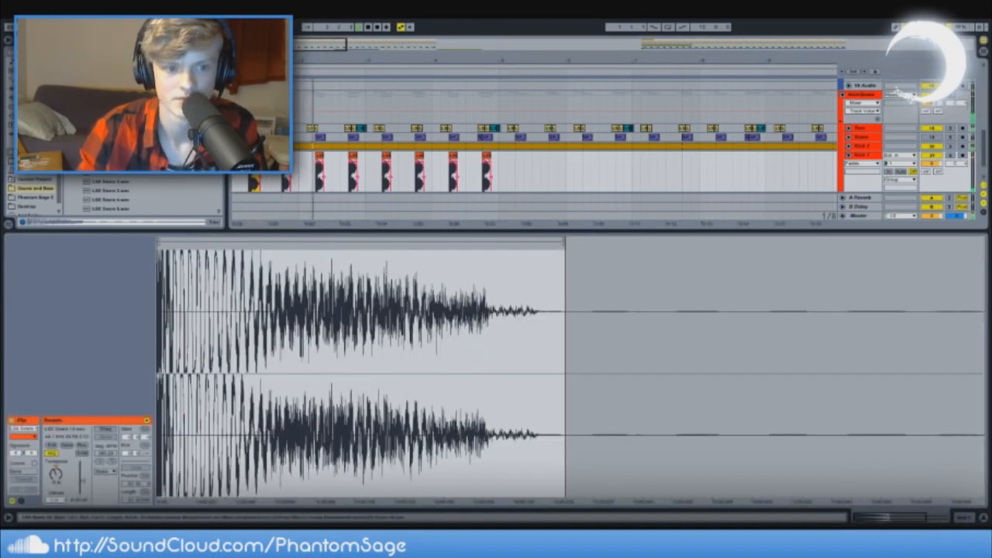
pyautogui.click(288, 158)
pyautogui.click(322, 158)
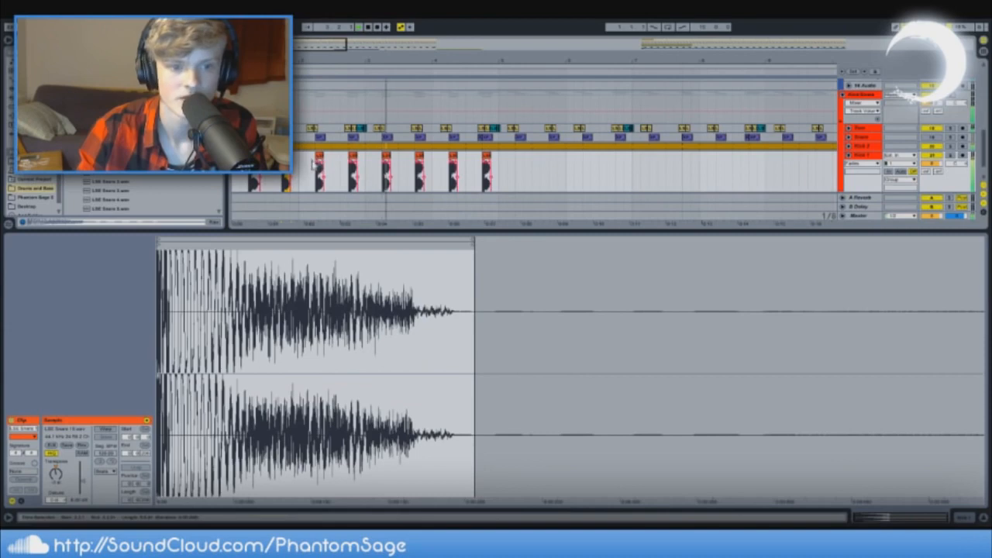
pyautogui.click(269, 166)
pyautogui.press('space')
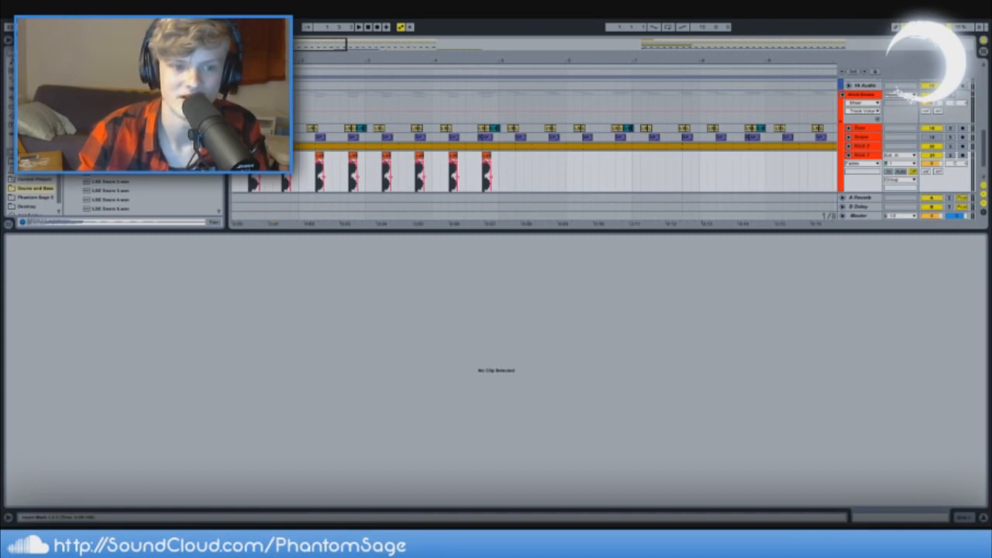
# Check the first snare clip's waveform and hide the clip view to show the full track arrangement.
pyautogui.click(254, 155)
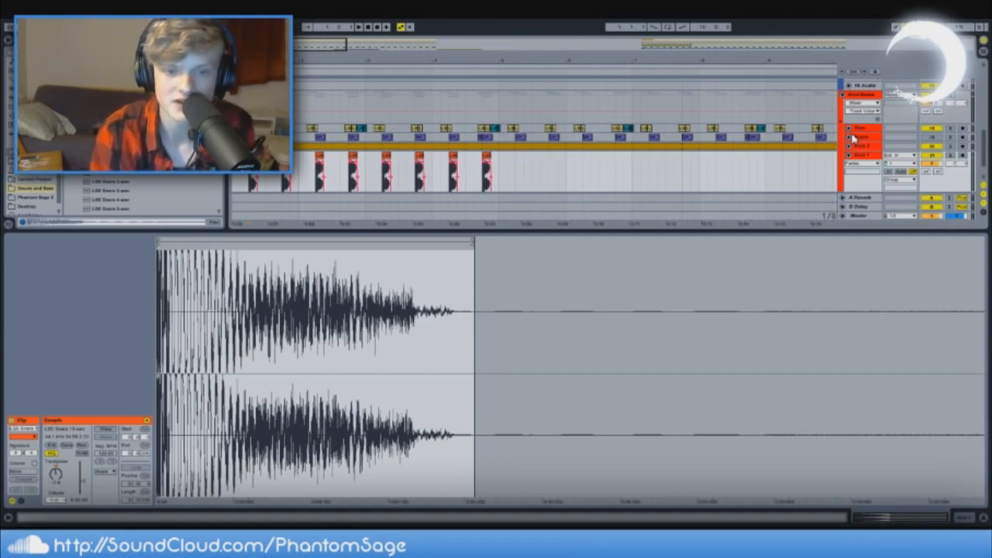
pyautogui.hotkey('ctrl', 'alt', 'l')
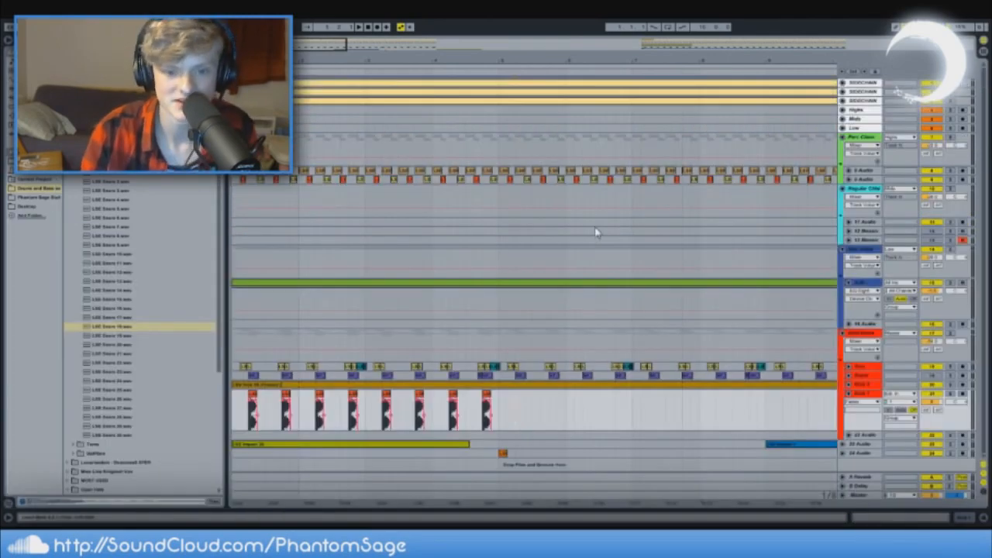